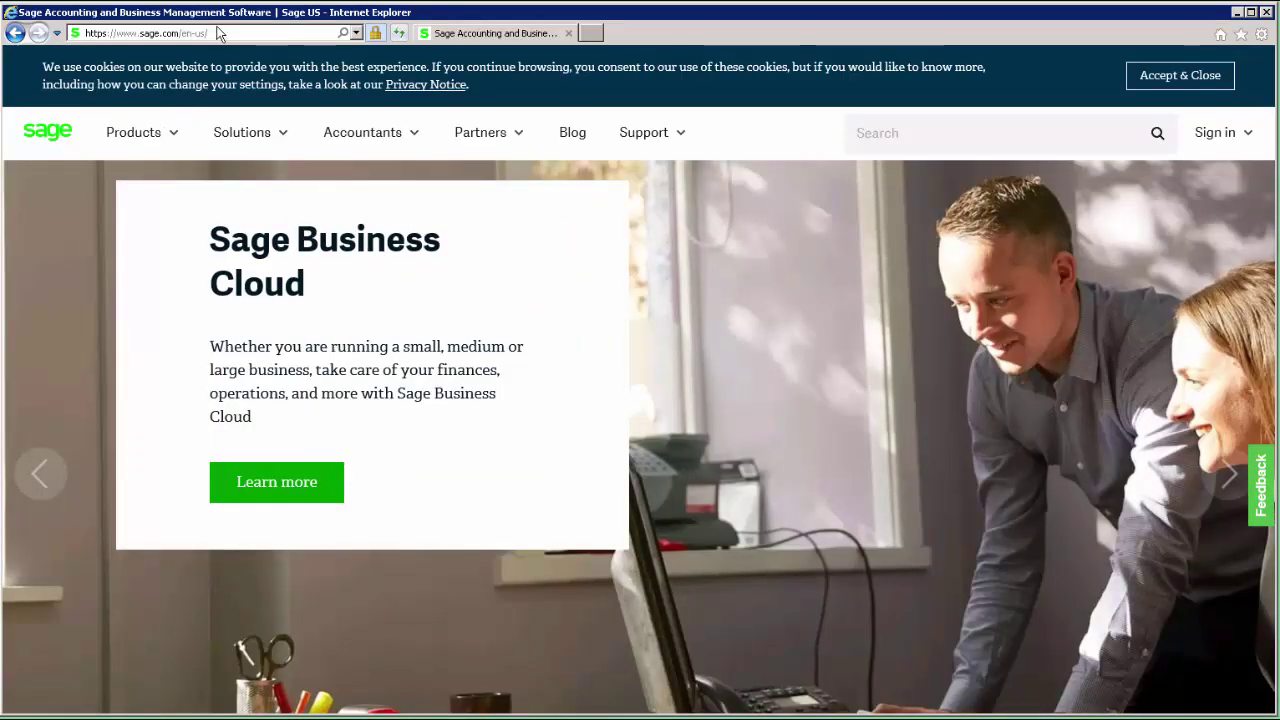
- Go to support.na.sage.com and open the knowledgebase's log-on page
{"action": "left_click", "coordinate": [218, 33]}
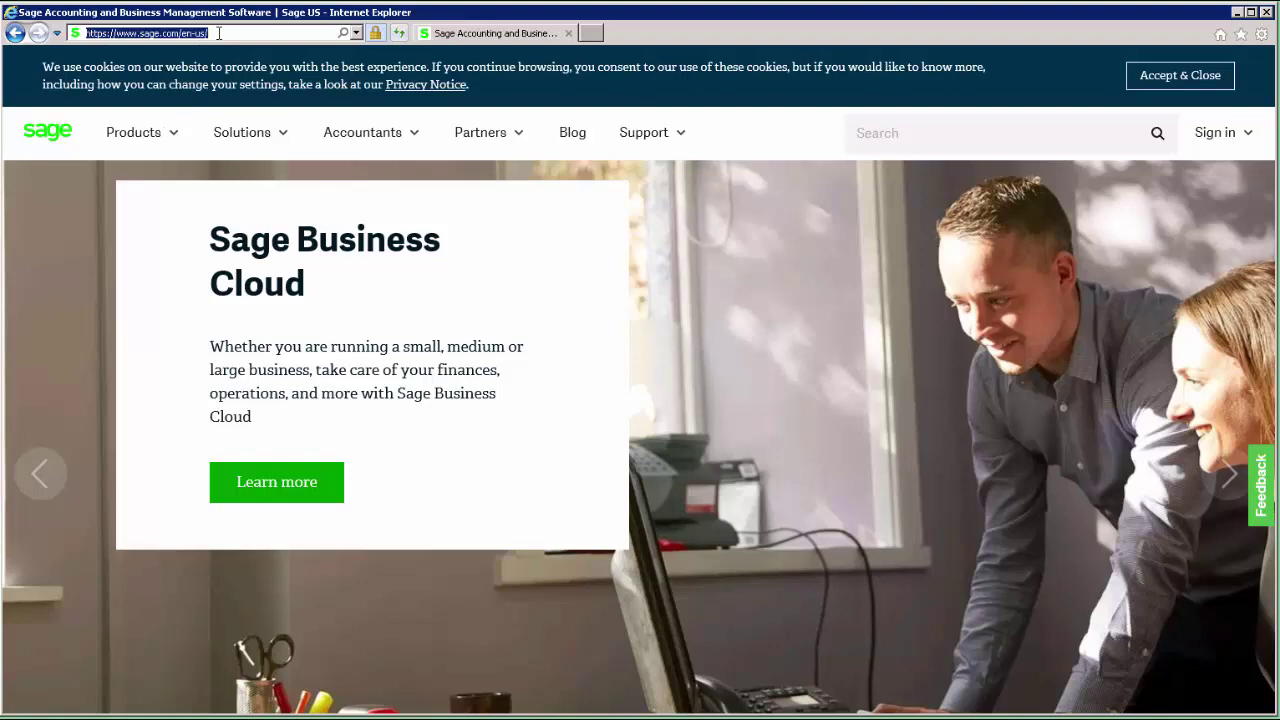
{"action": "type", "text": "support.na.sage.com/"}
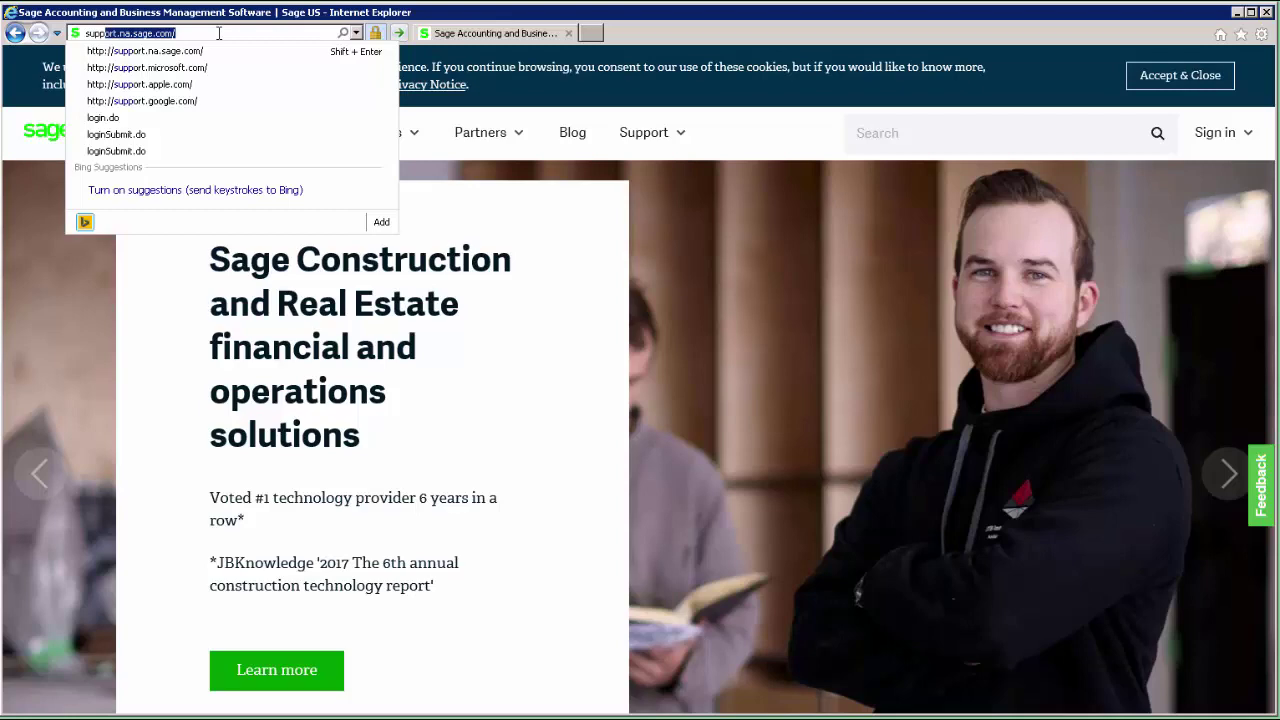
{"action": "key", "text": "Return"}
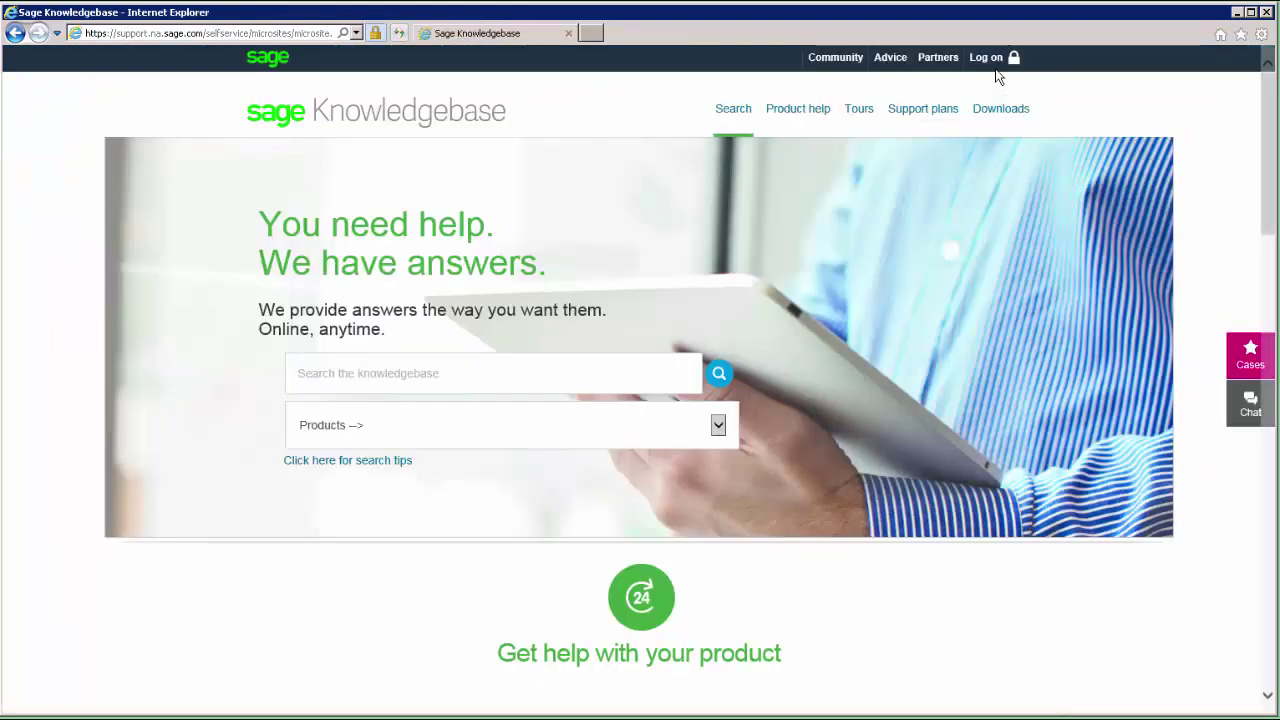
{"action": "mouse_move", "coordinate": [997, 63]}
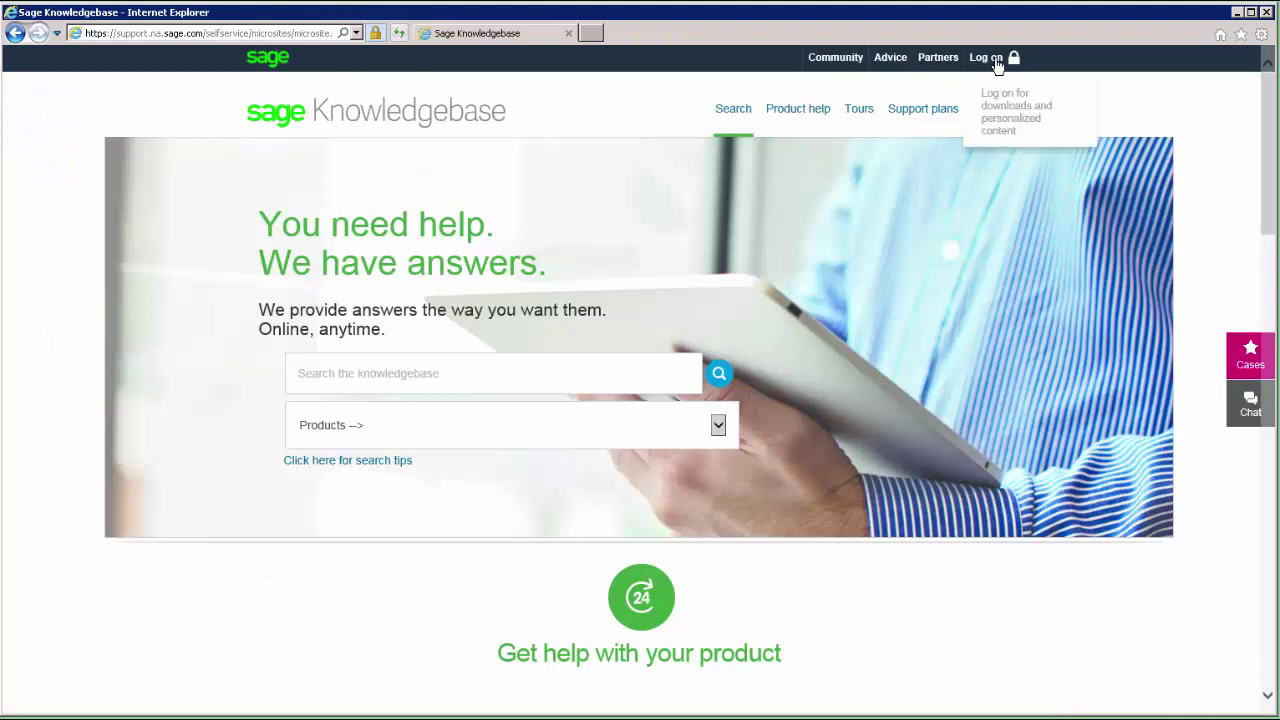
{"action": "left_click", "coordinate": [1046, 131]}
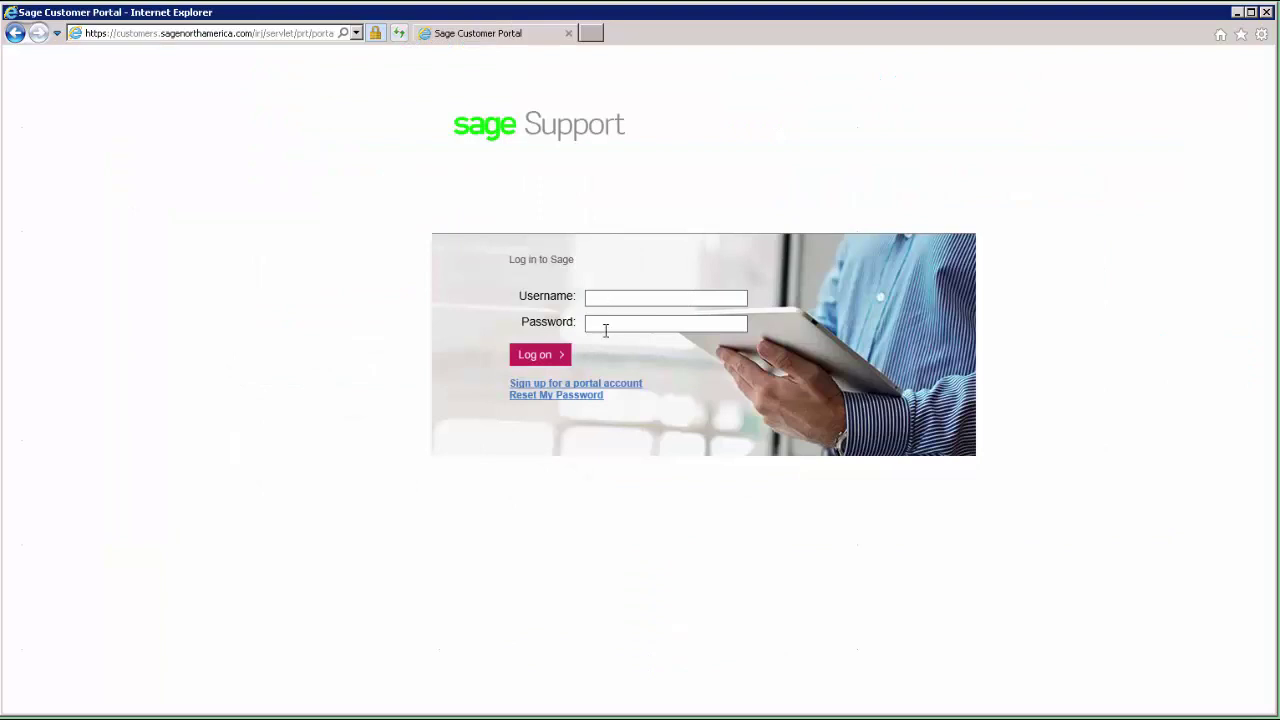
- View the portal account sign-up form with its existing-customer account ID field, and close it
{"action": "left_click", "coordinate": [604, 387]}
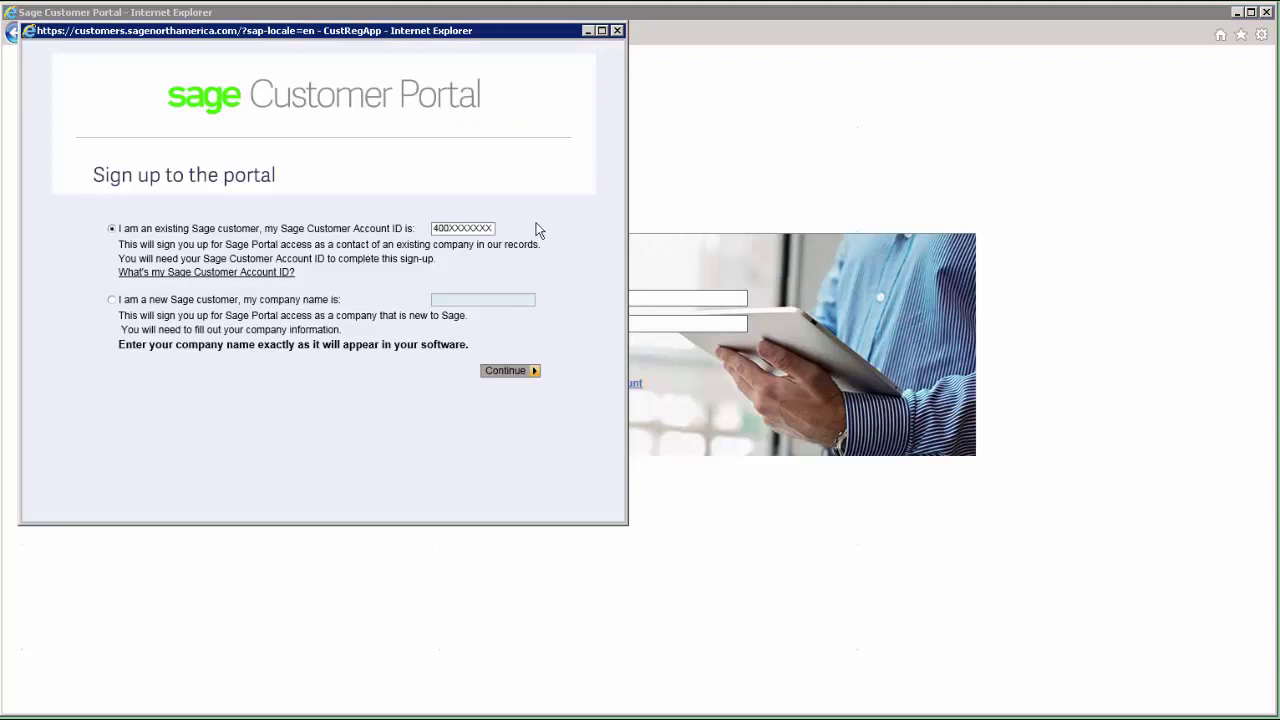
{"action": "left_click", "coordinate": [465, 229]}
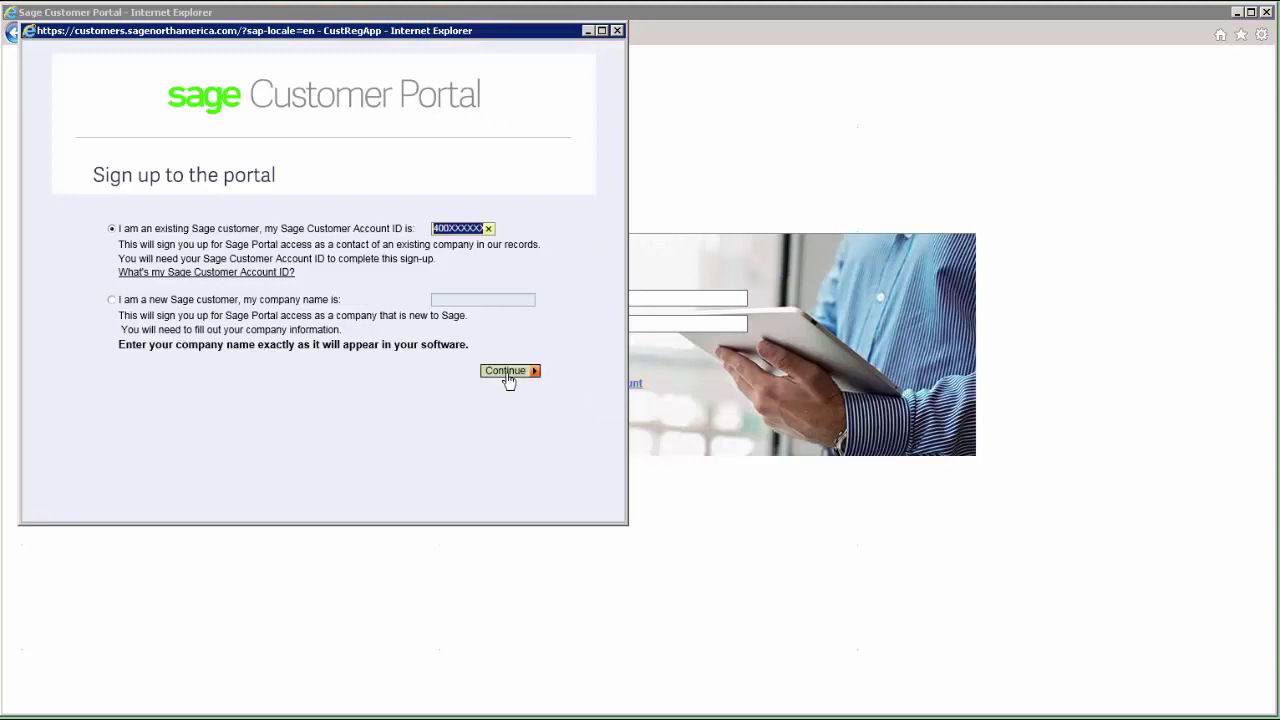
{"action": "left_click", "coordinate": [618, 31]}
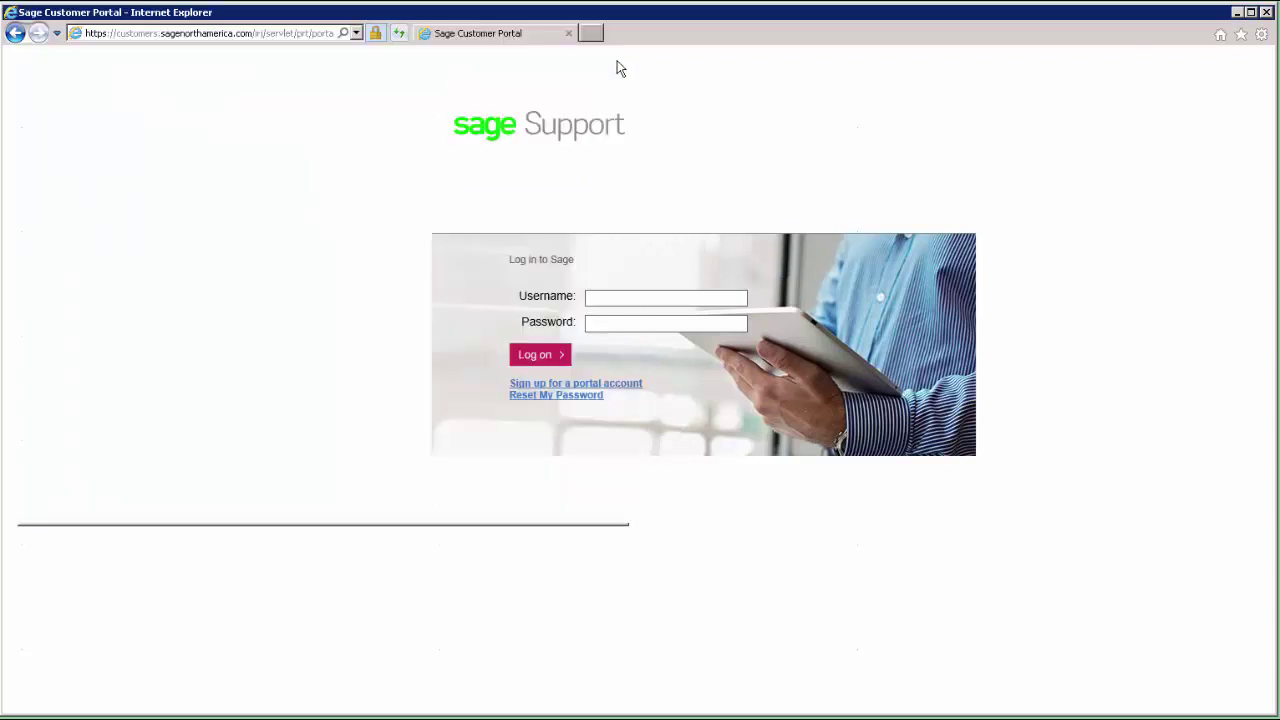
- View the password reset form and return to the portal log-on page
{"action": "left_click", "coordinate": [565, 396]}
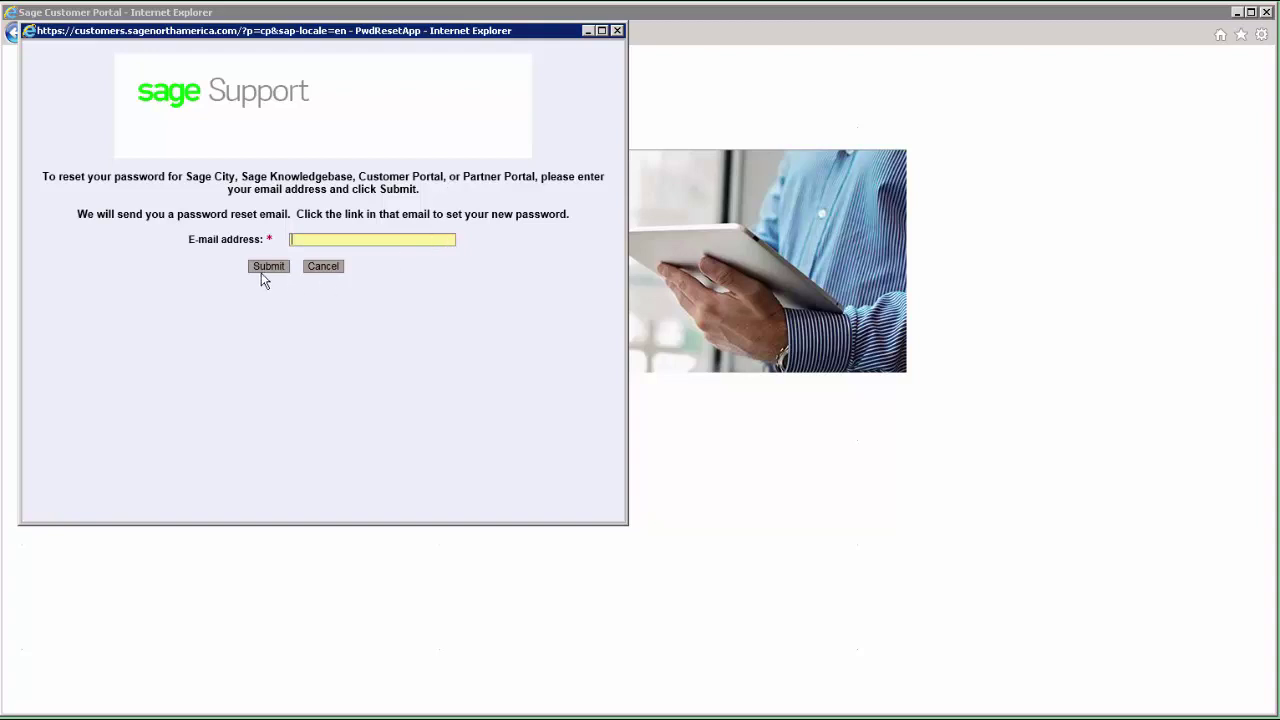
{"action": "left_click", "coordinate": [616, 31]}
{"action": "left_click", "coordinate": [16, 35]}
- Log on to the portal with the saved username and account password
{"action": "left_click", "coordinate": [606, 299]}
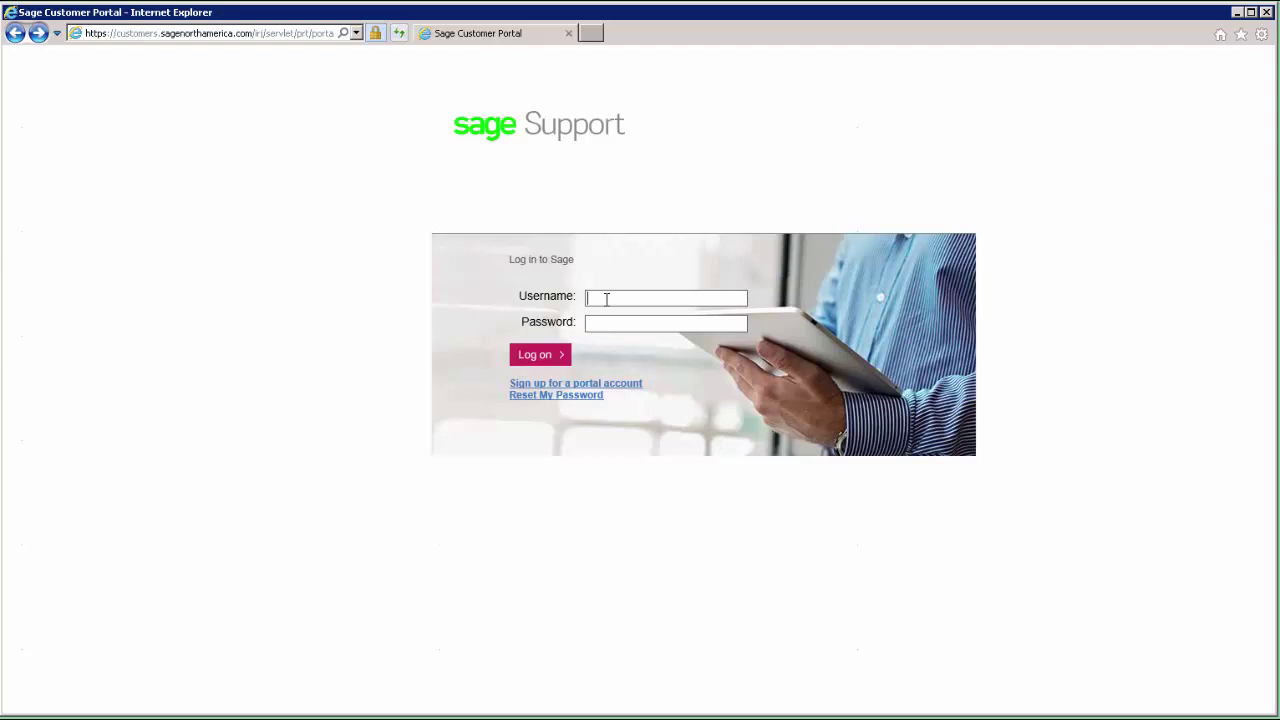
{"action": "type", "text": "cha"}
{"action": "key", "text": "Down"}
{"action": "key", "text": "Return"}
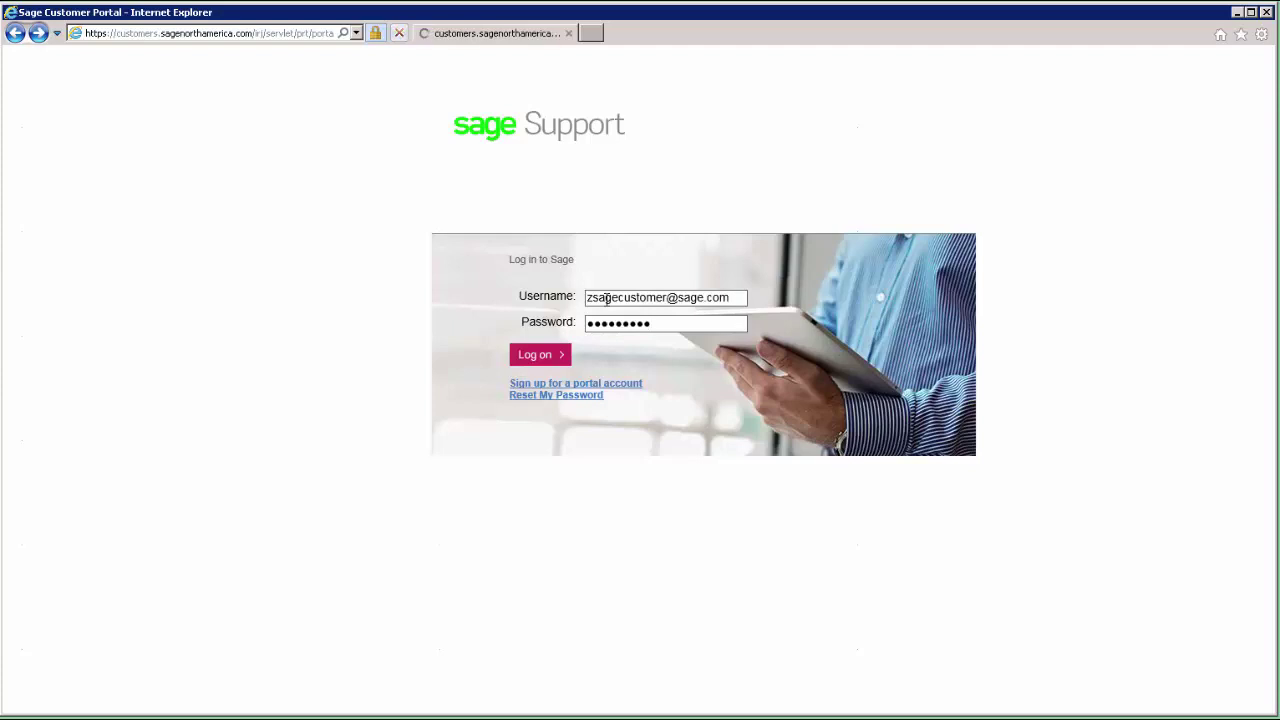
{"action": "key", "text": "Return"}
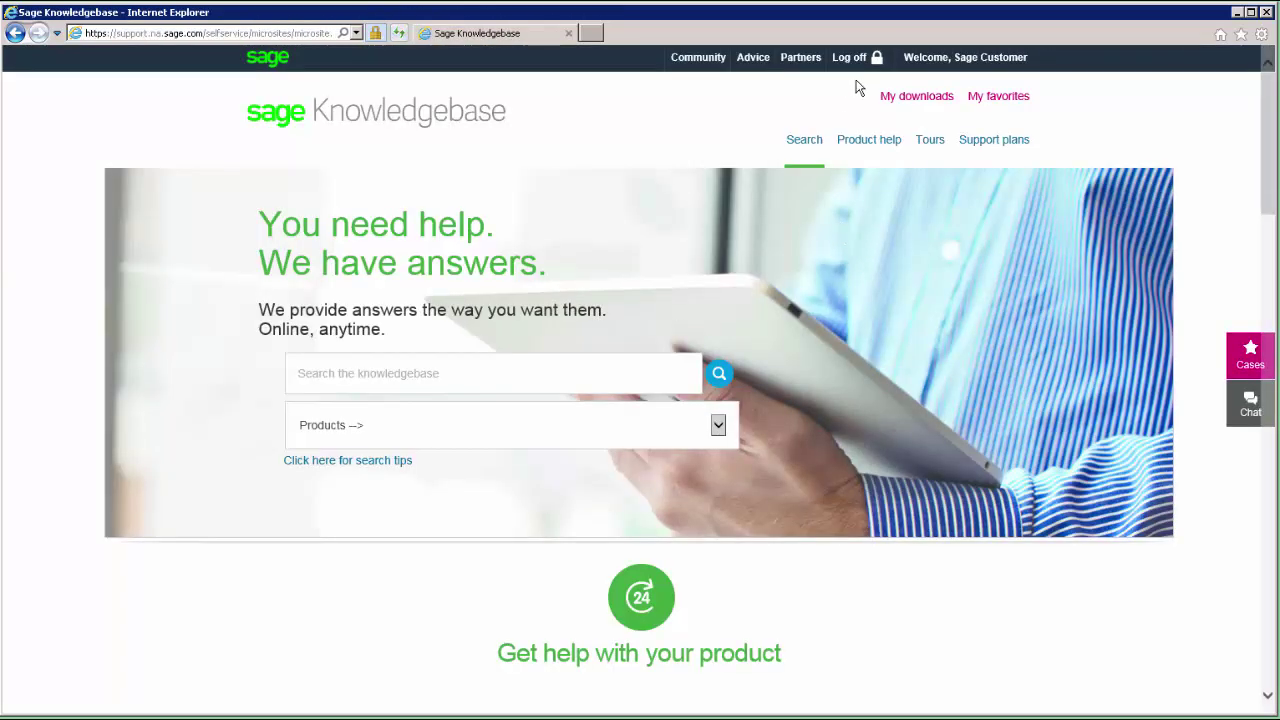
- Open the Sage BusinessWorks downloads and go to the Sage BusinessWorks 2019 download page
{"action": "left_click", "coordinate": [891, 104]}
{"action": "left_click", "coordinate": [940, 106]}
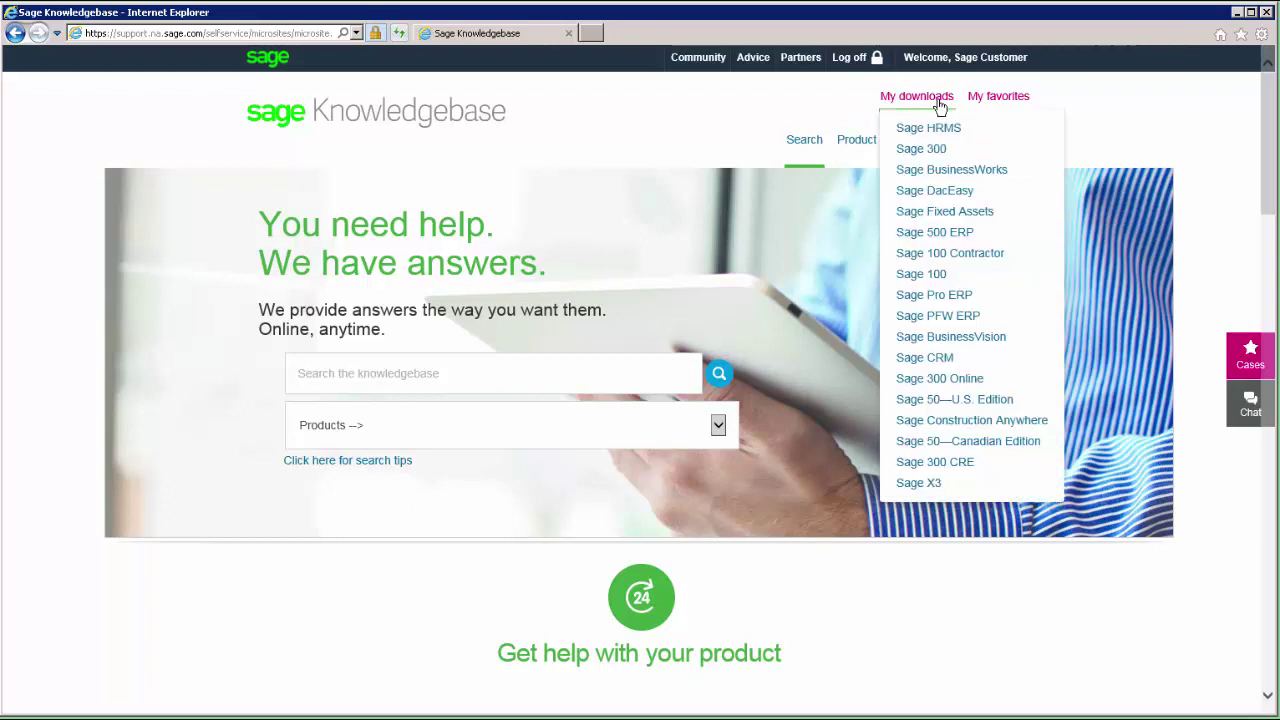
{"action": "left_click", "coordinate": [944, 175]}
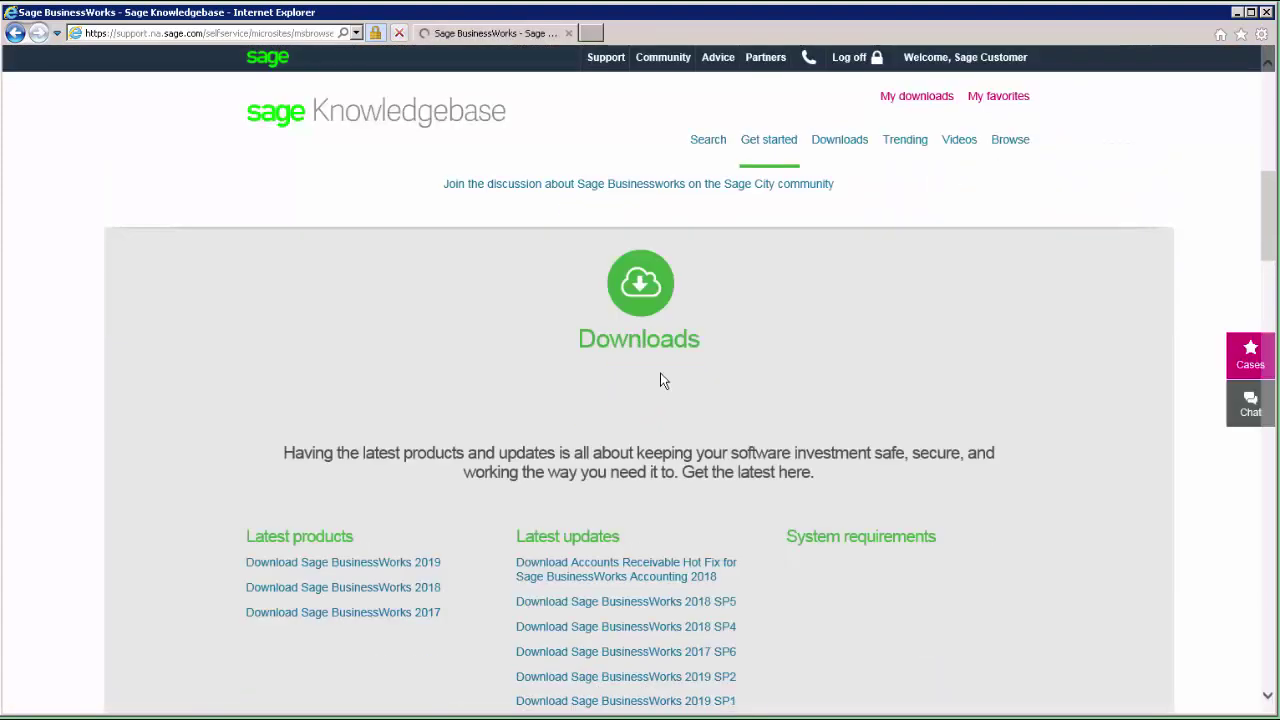
{"action": "scroll", "coordinate": [660, 380], "scroll_direction": "down", "scroll_amount": 1}
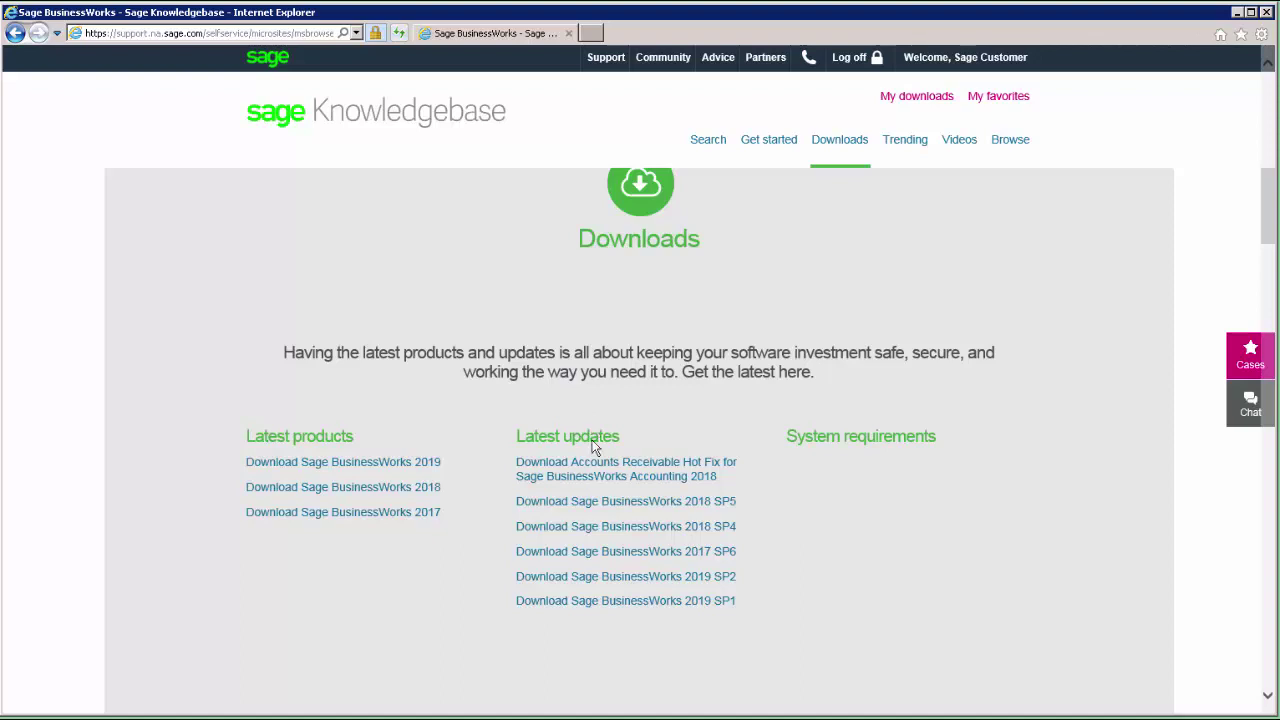
{"action": "left_click", "coordinate": [393, 465]}
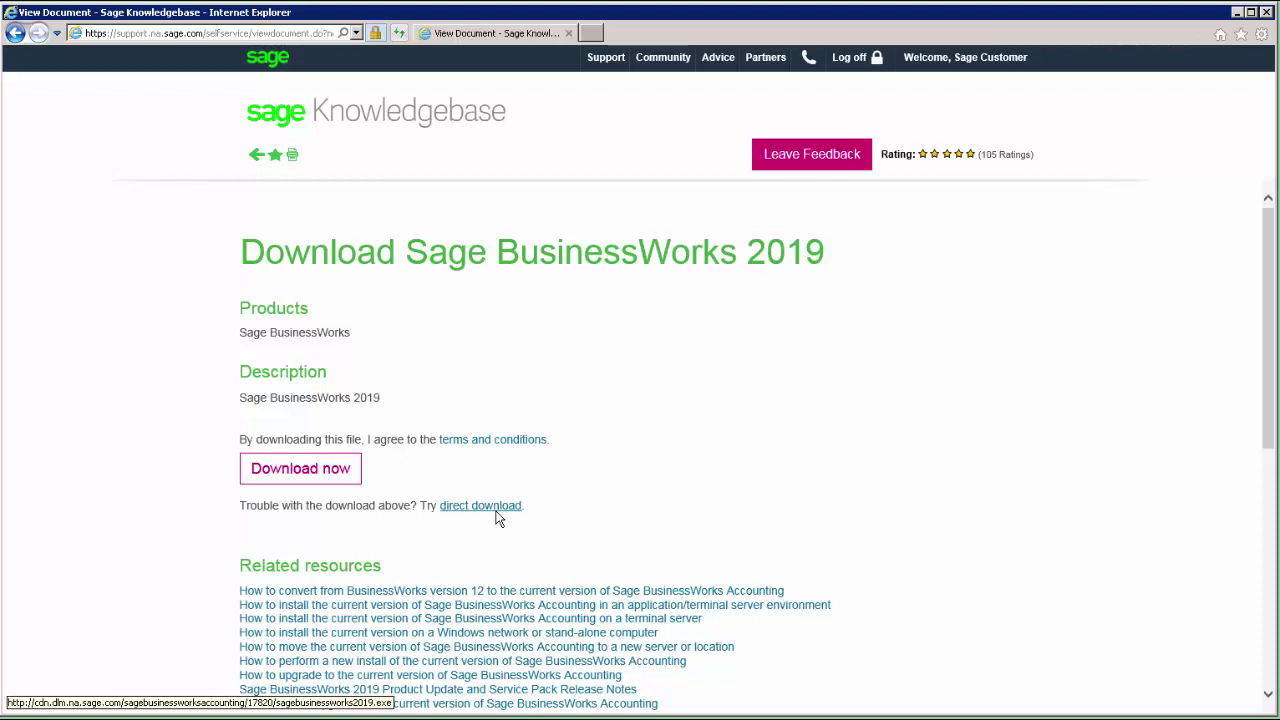
- Download Sage BusinessWorks 2019 to the Downloads folder with the Sage Download Manager, pausing and resuming the transfer
{"action": "left_click", "coordinate": [350, 483]}
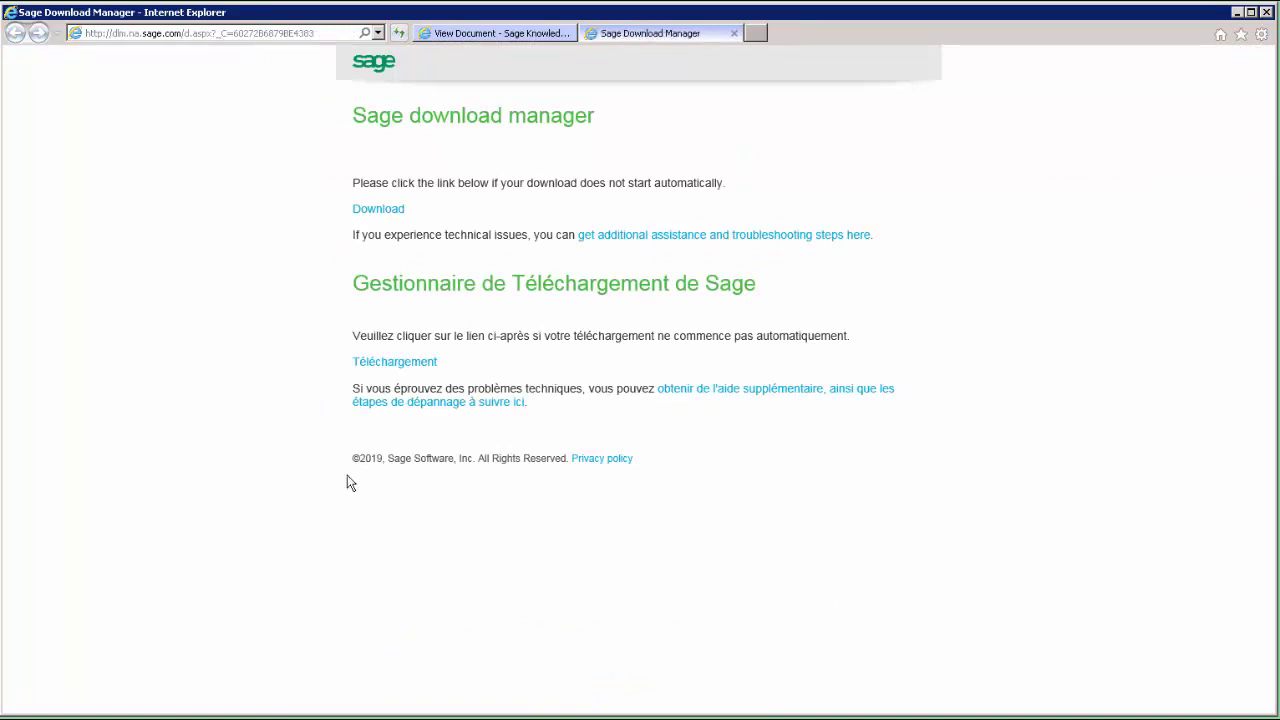
{"action": "left_click", "coordinate": [388, 215]}
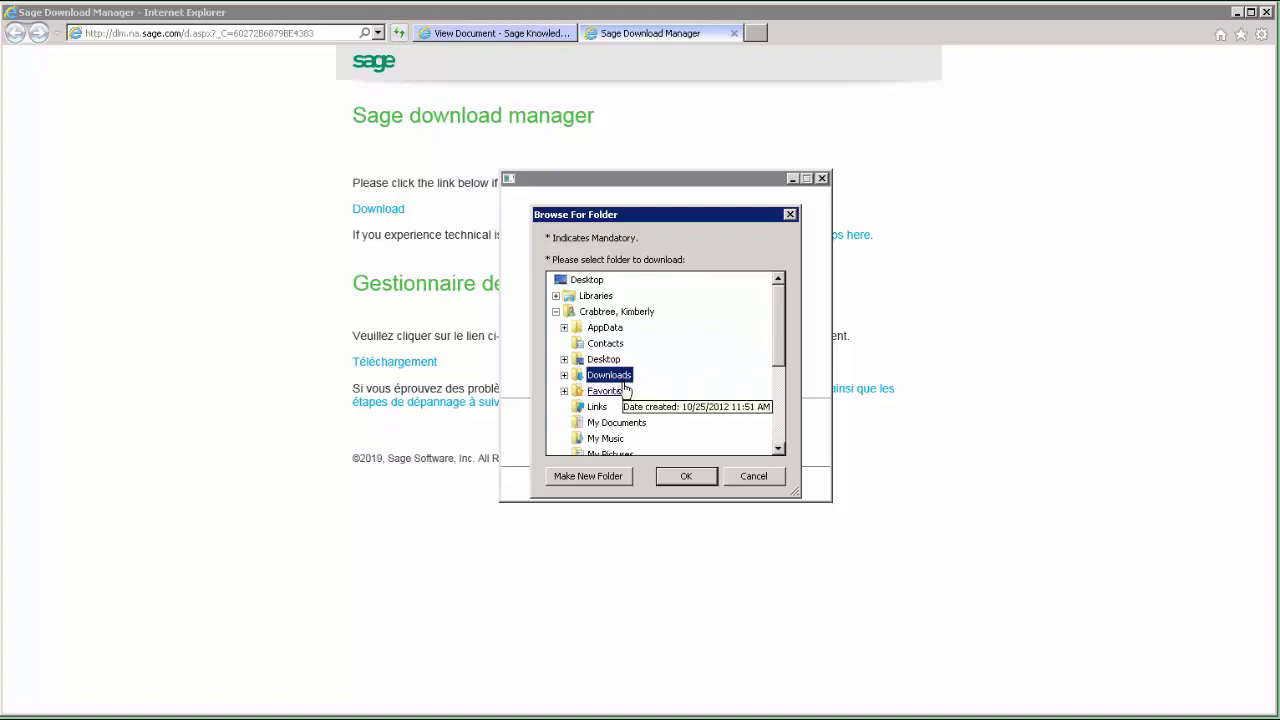
{"action": "left_click", "coordinate": [677, 478]}
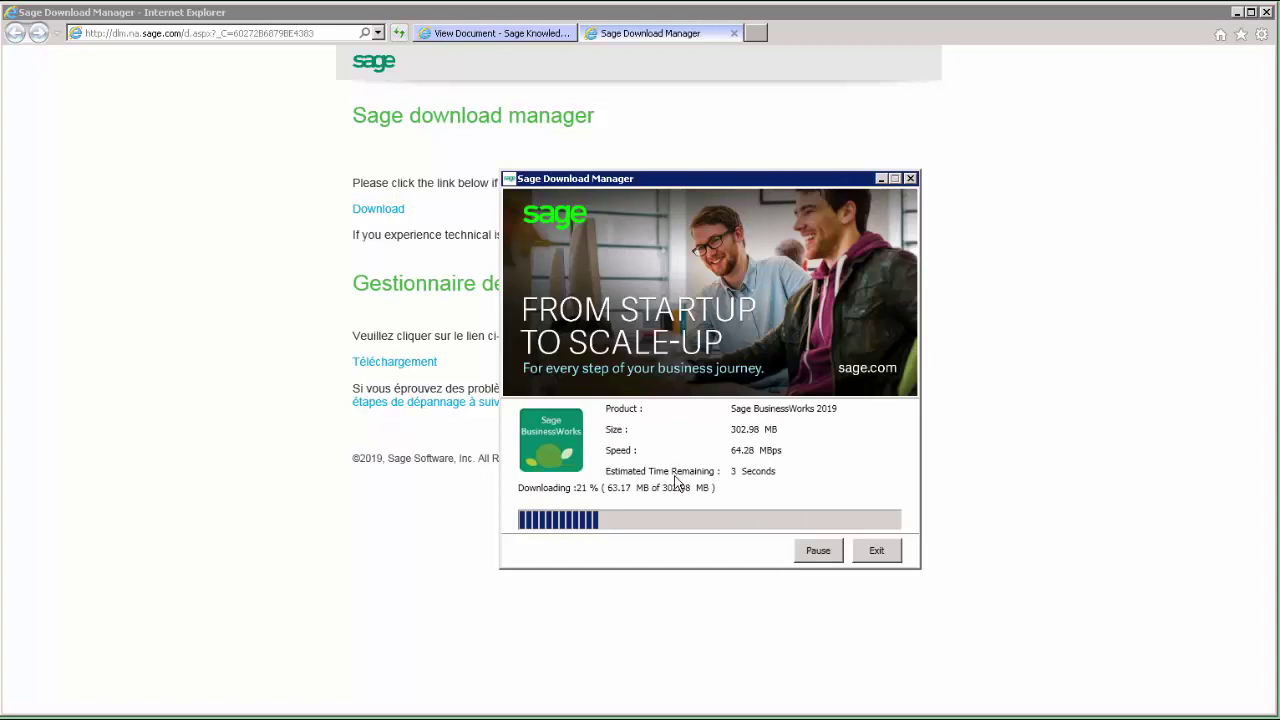
{"action": "left_click", "coordinate": [816, 551]}
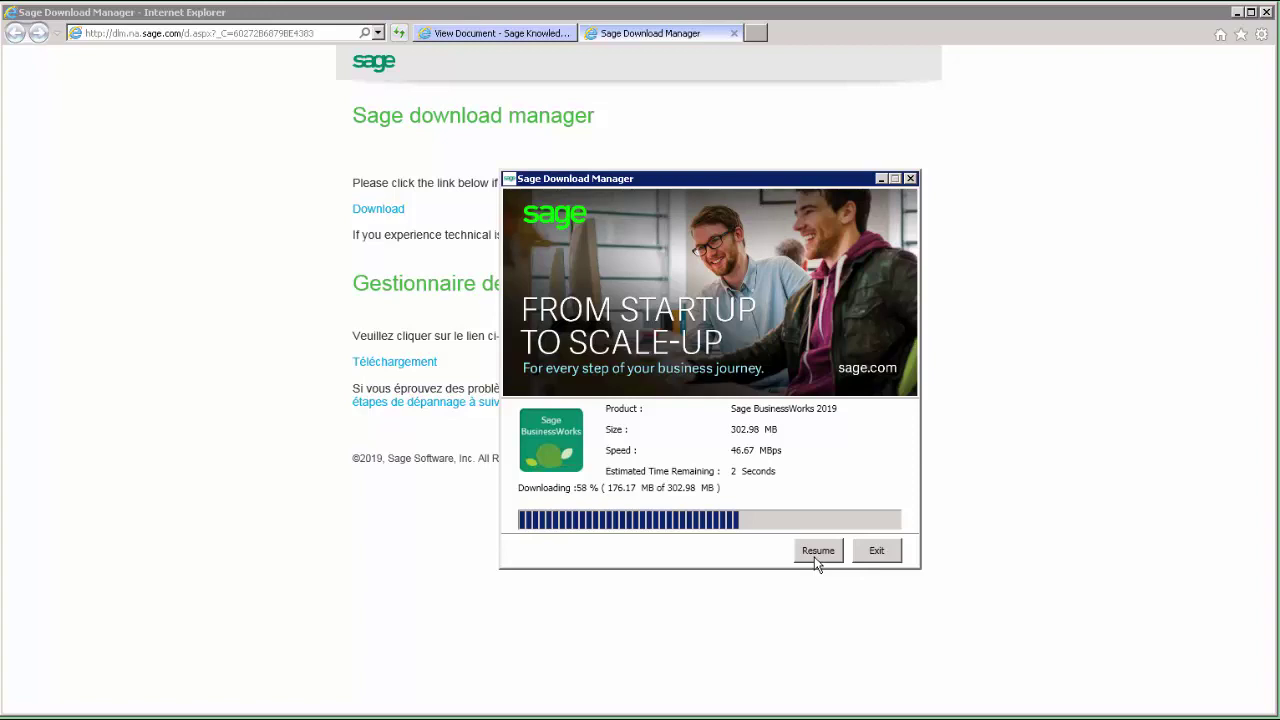
{"action": "left_click", "coordinate": [817, 551]}
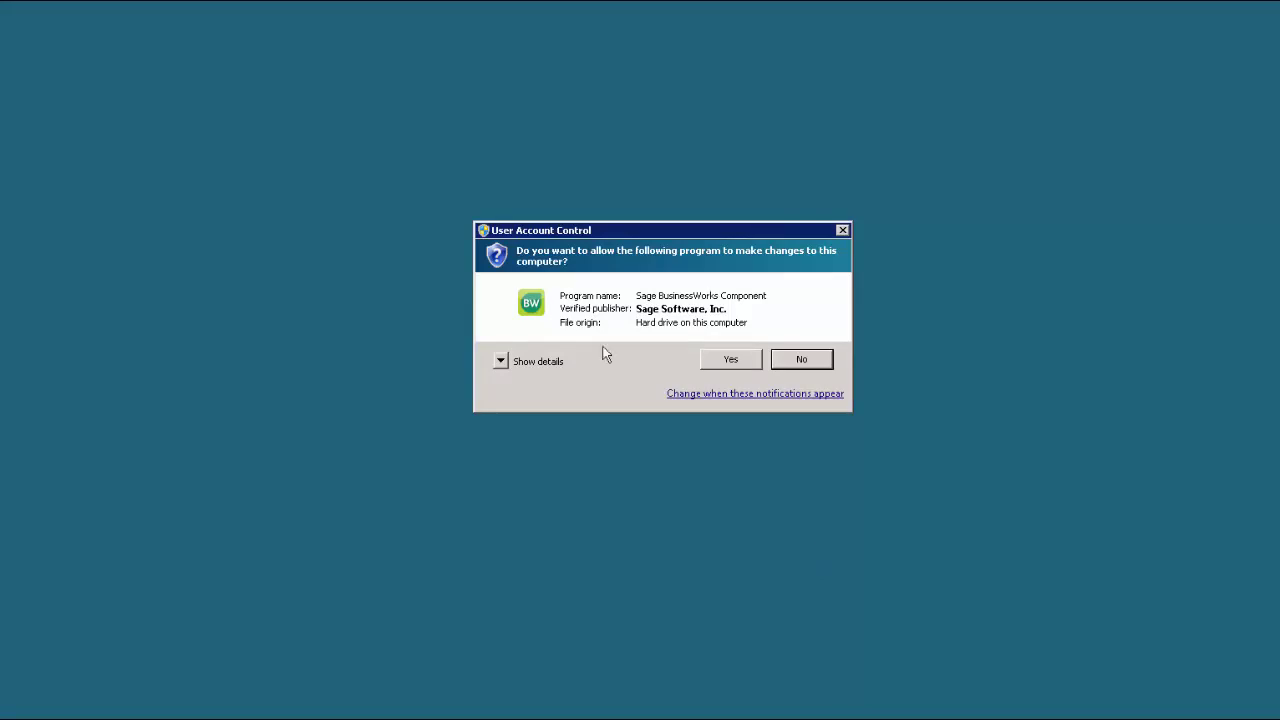
- Allow the downloaded installer to make changes and start setup, extracting to C:\Sage BusinessWorks 2019 Install Files
{"action": "left_click", "coordinate": [711, 365]}
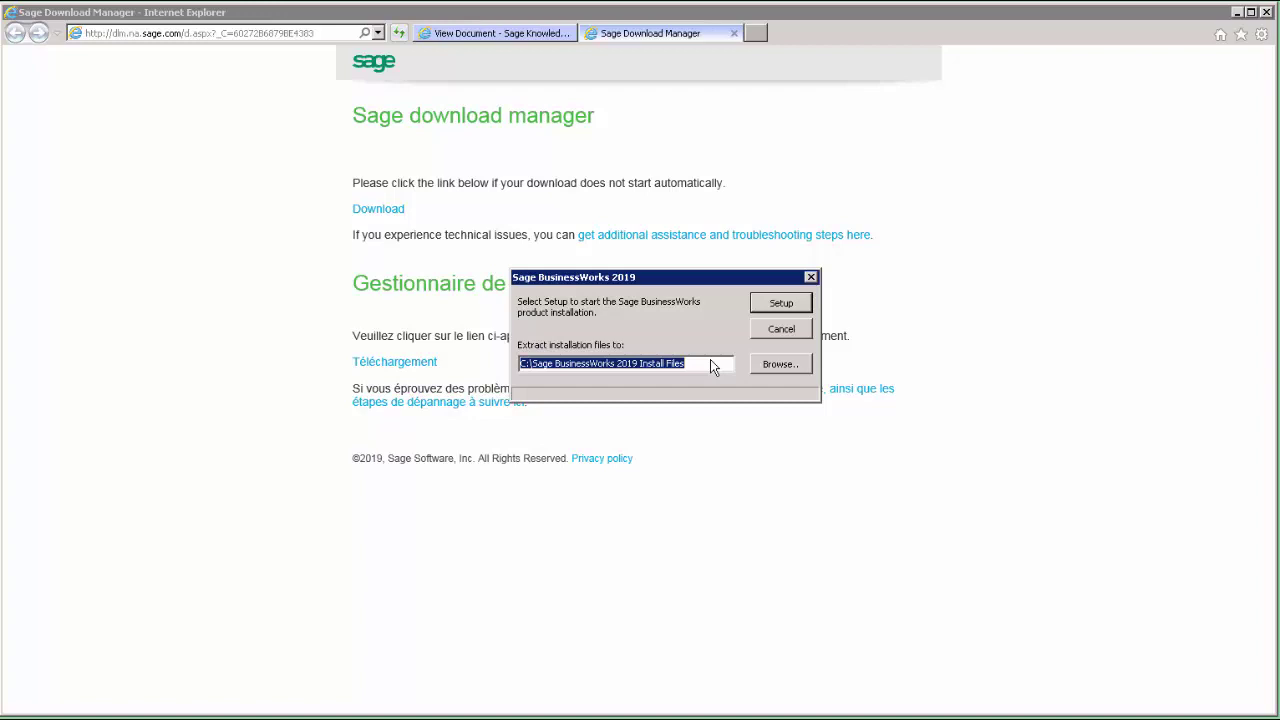
{"action": "left_click", "coordinate": [779, 308]}
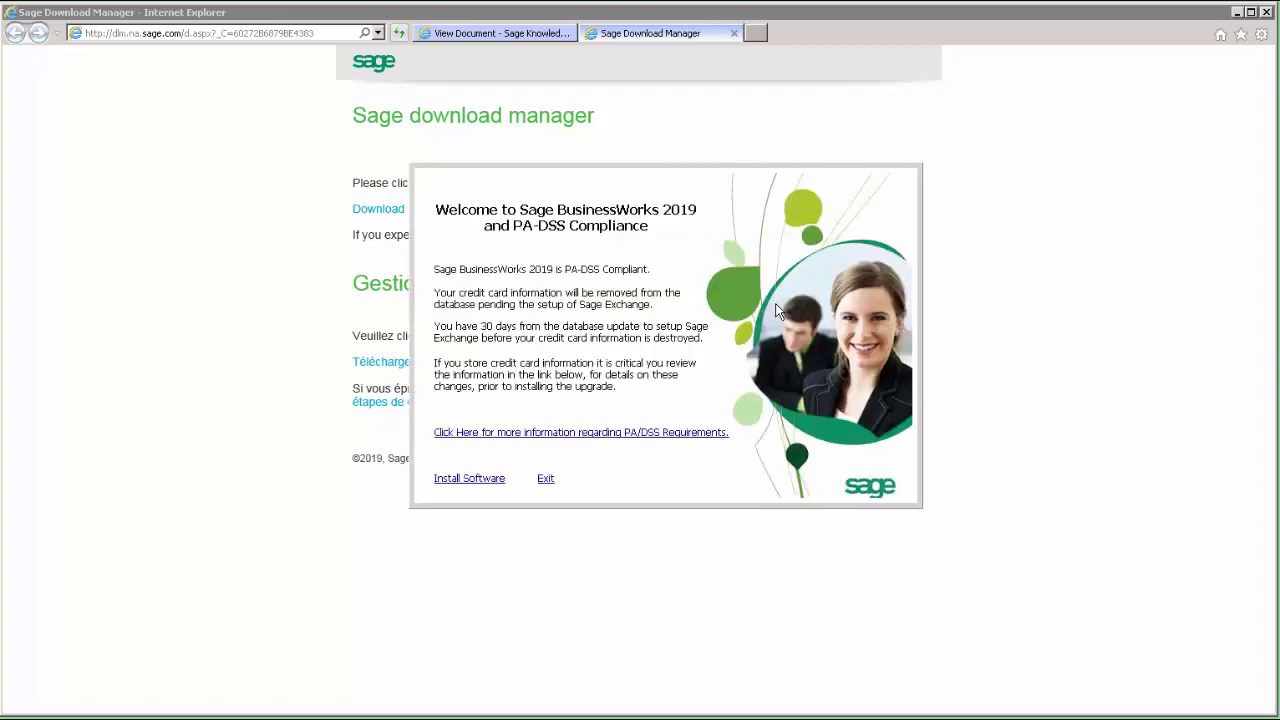
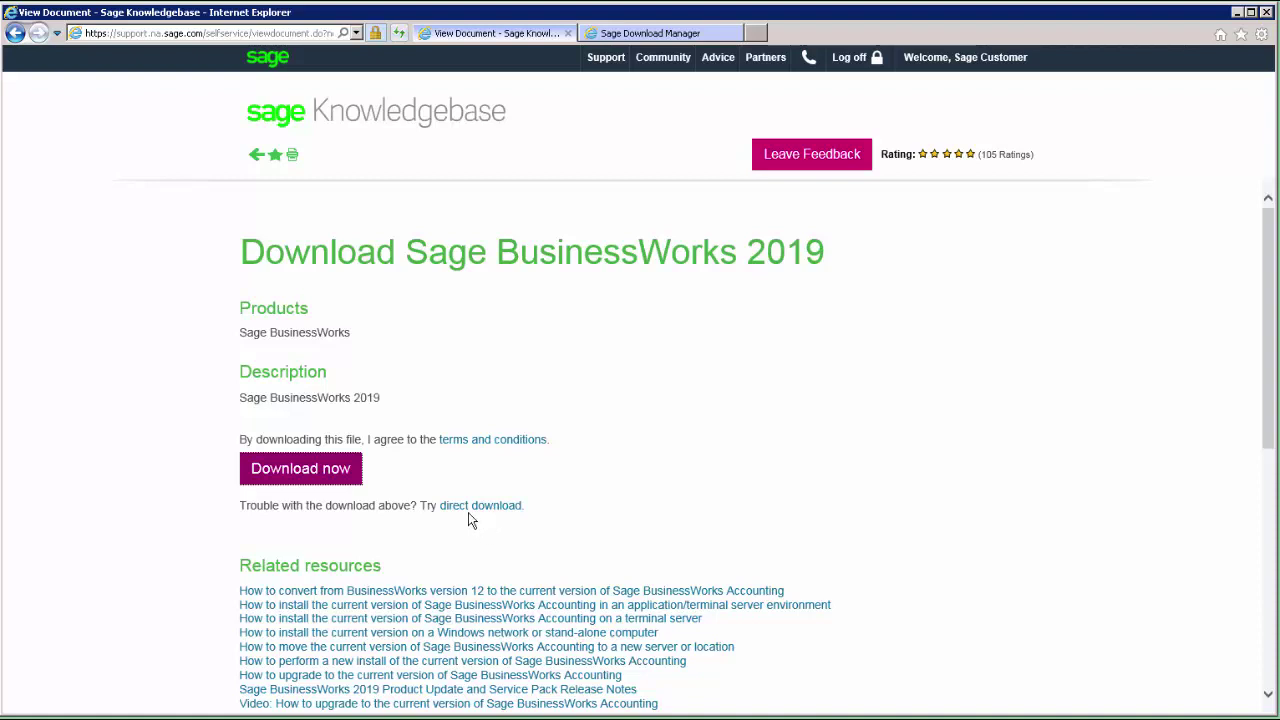
- Use the direct download link to save sagebusinessworks2019.exe in the Downloads folder
{"action": "left_click", "coordinate": [471, 508]}
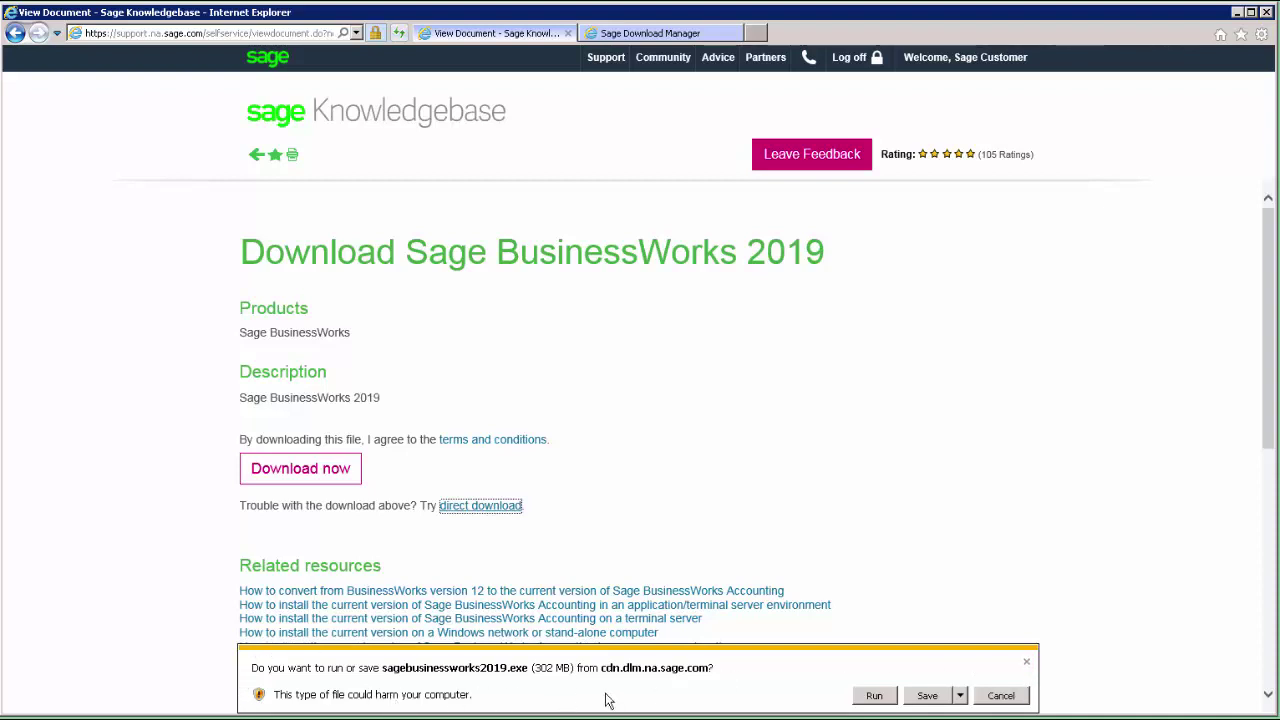
{"action": "left_click", "coordinate": [878, 702]}
{"action": "left_click", "coordinate": [960, 698]}
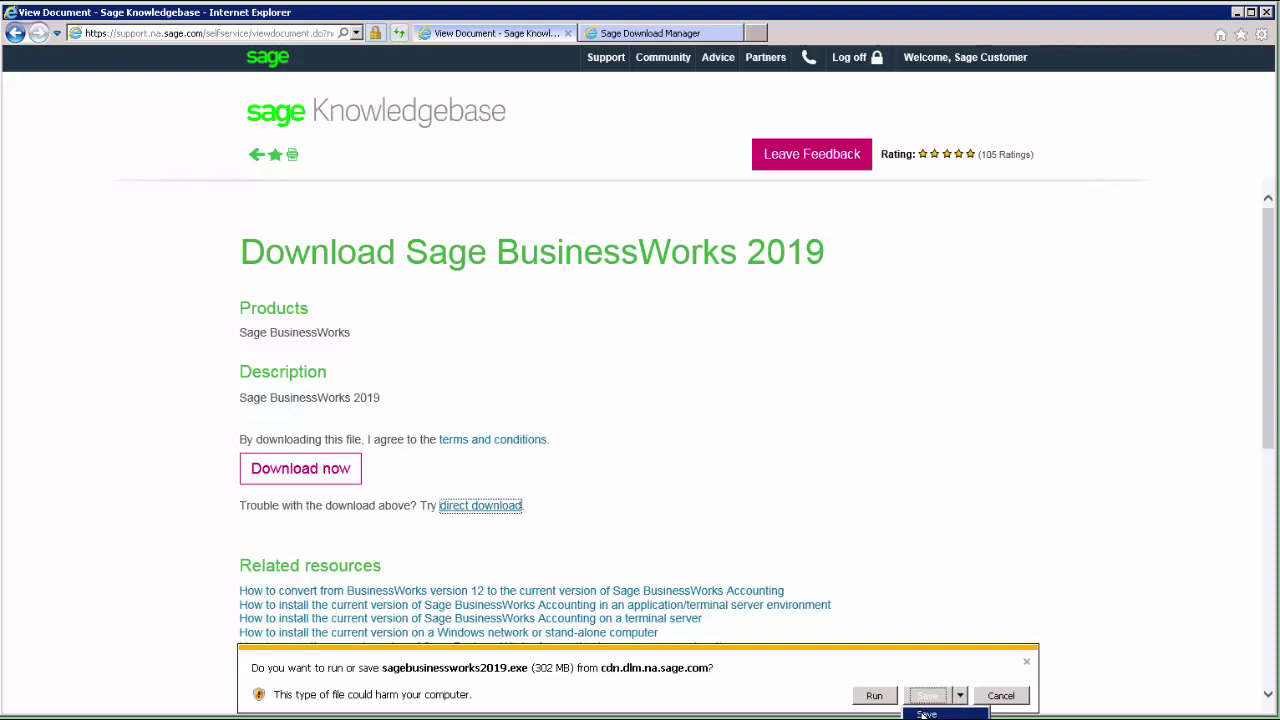
{"action": "left_click", "coordinate": [926, 715]}
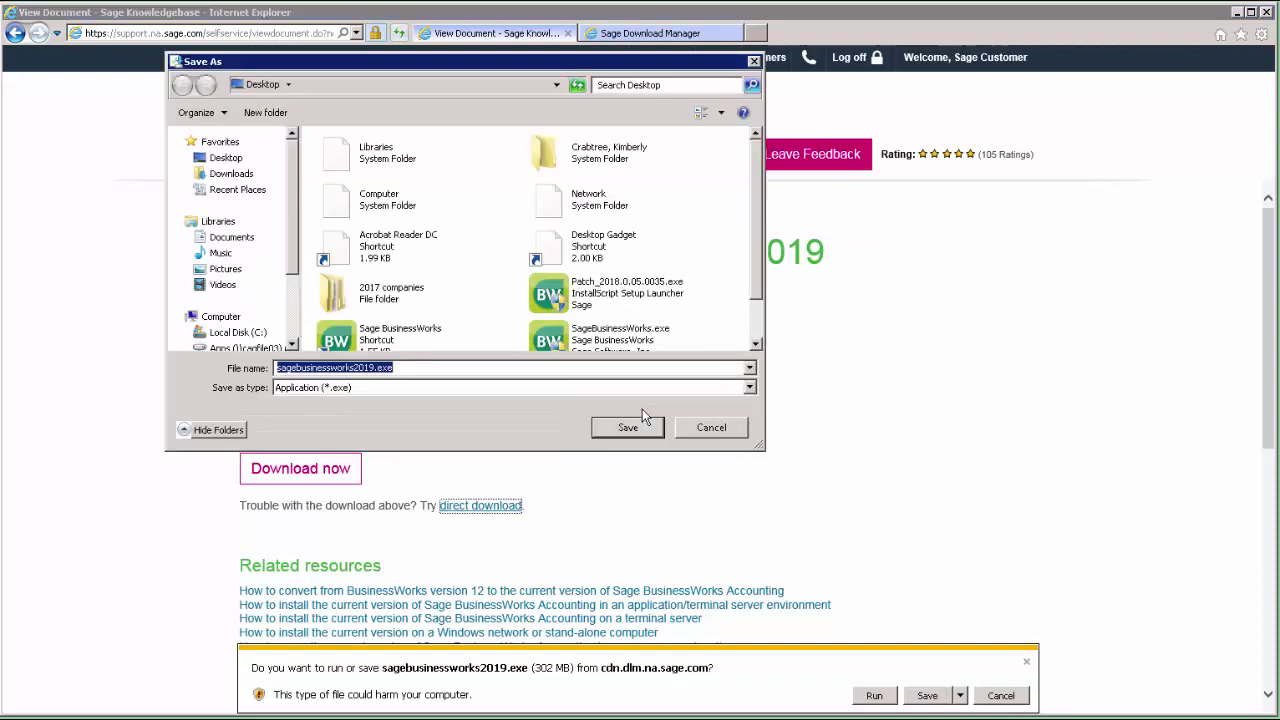
{"action": "left_click", "coordinate": [234, 175]}
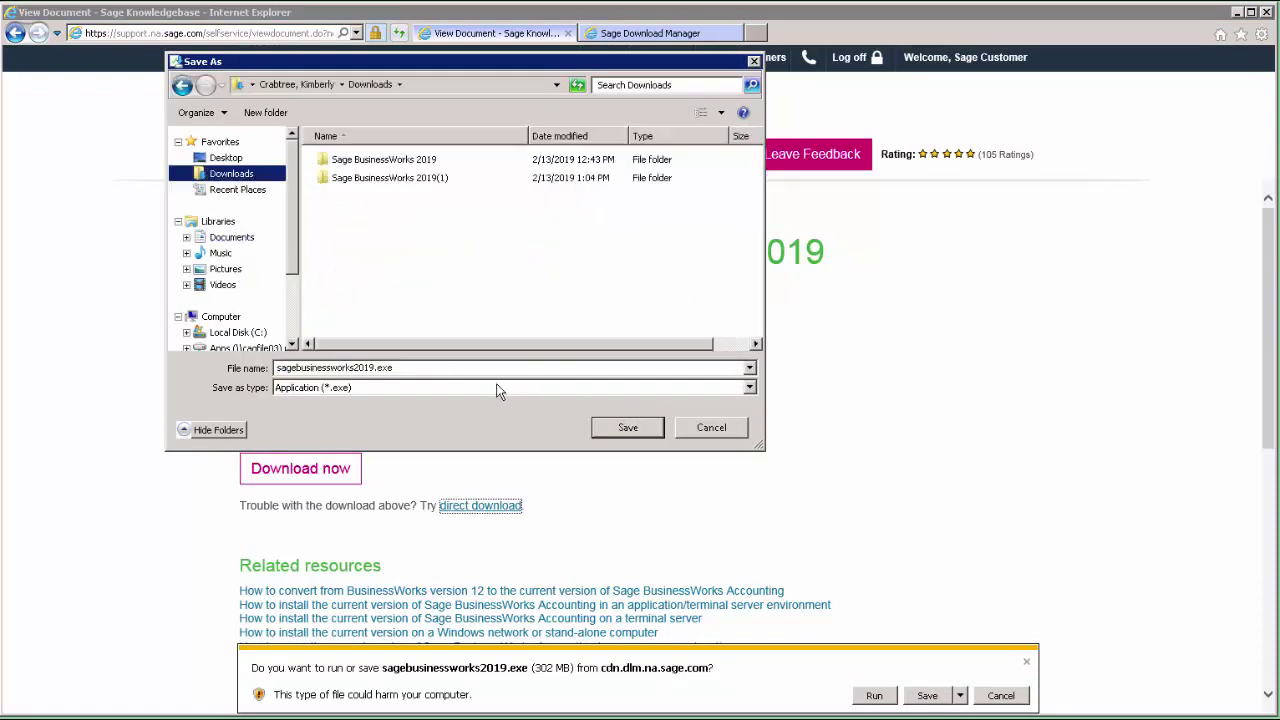
{"action": "left_click", "coordinate": [627, 428]}
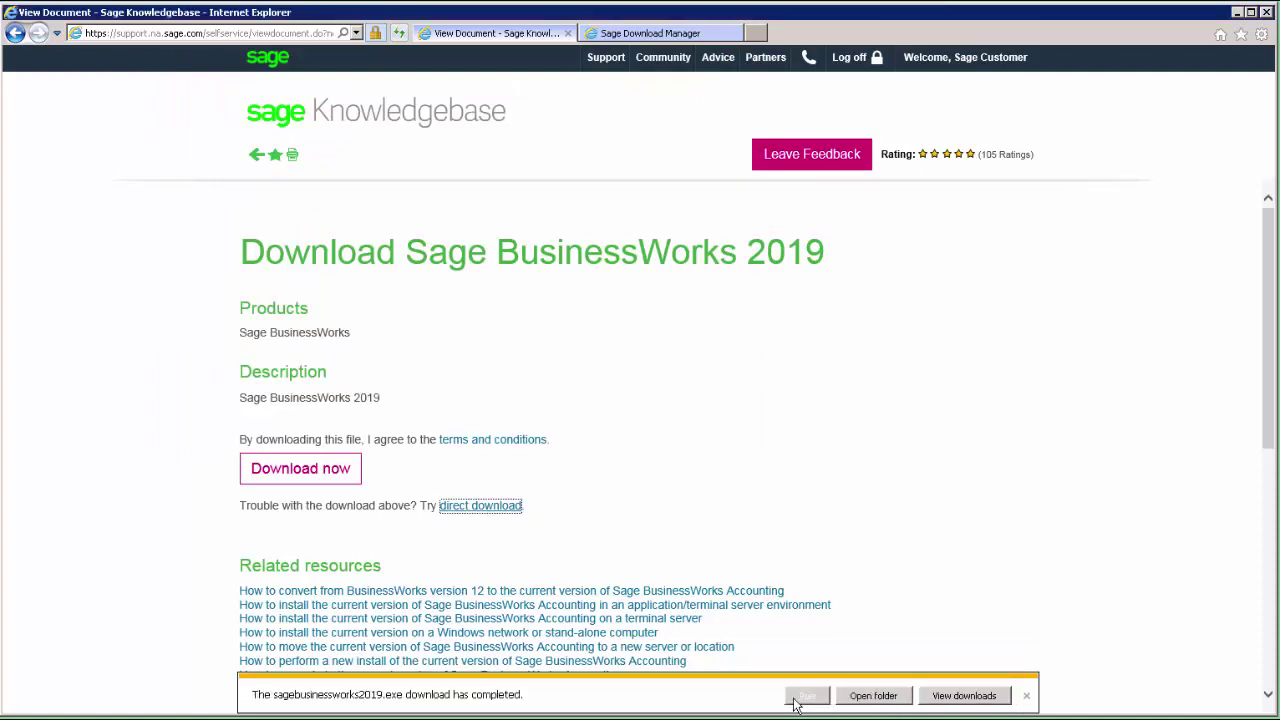
- Run sagebusinessworks2019.exe from its download folder, allow it to make changes, and start the setup
{"action": "left_click", "coordinate": [853, 703]}
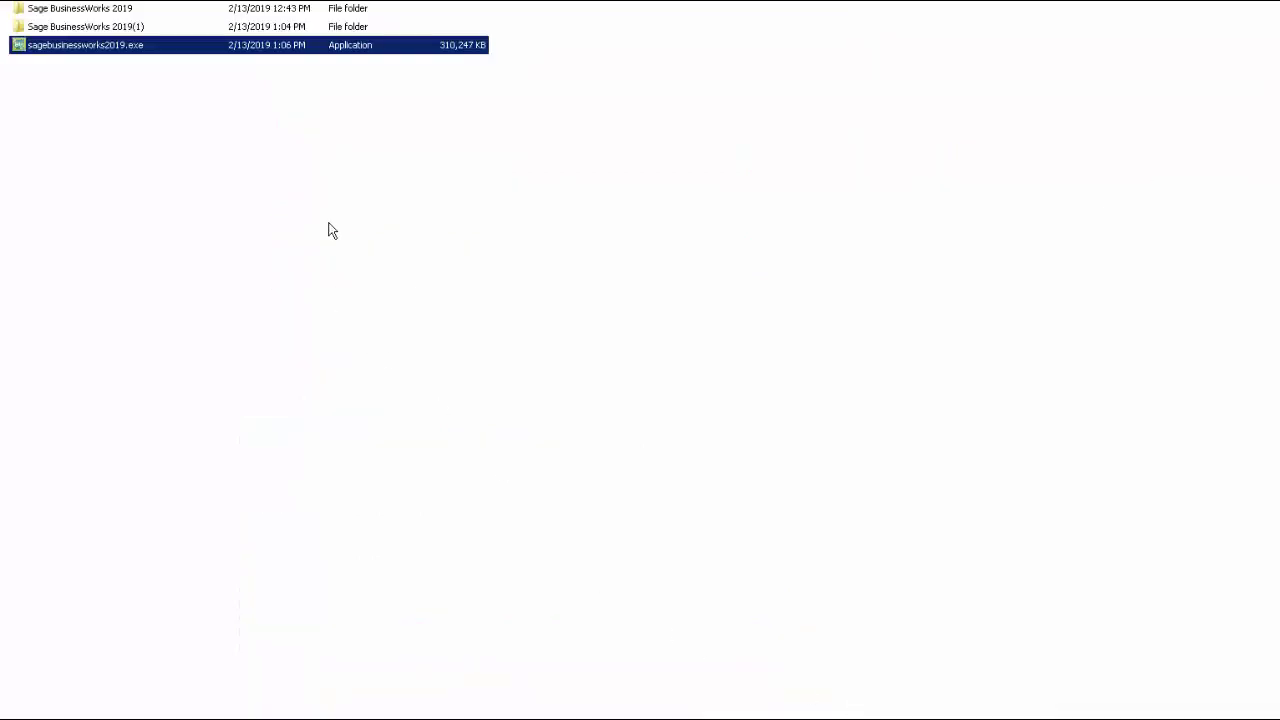
{"action": "double_click", "coordinate": [142, 50]}
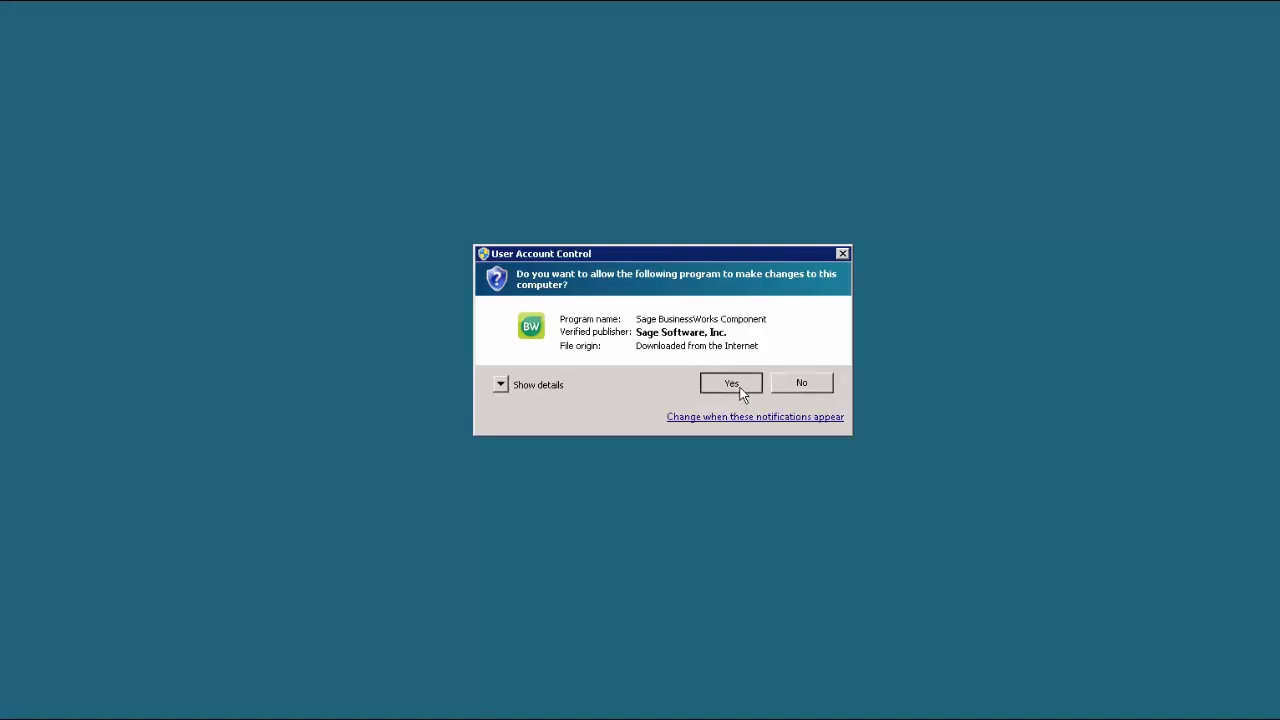
{"action": "left_click", "coordinate": [736, 388]}
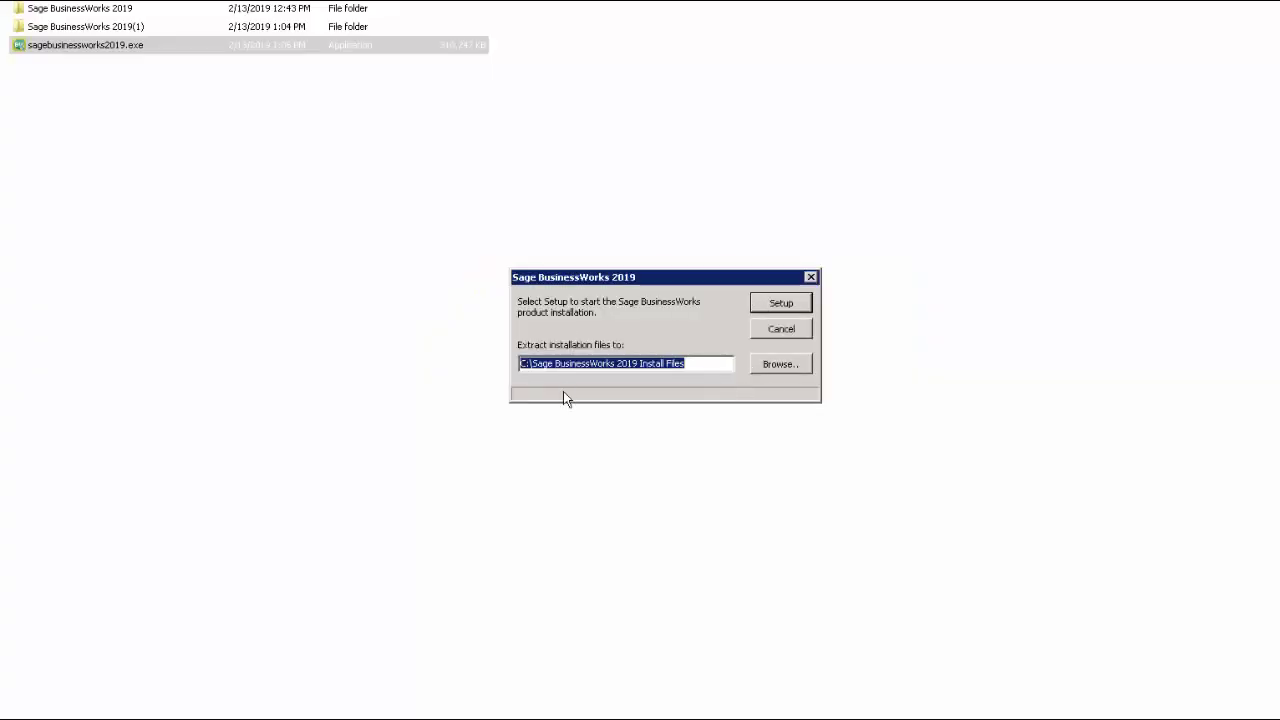
{"action": "left_click", "coordinate": [788, 303]}
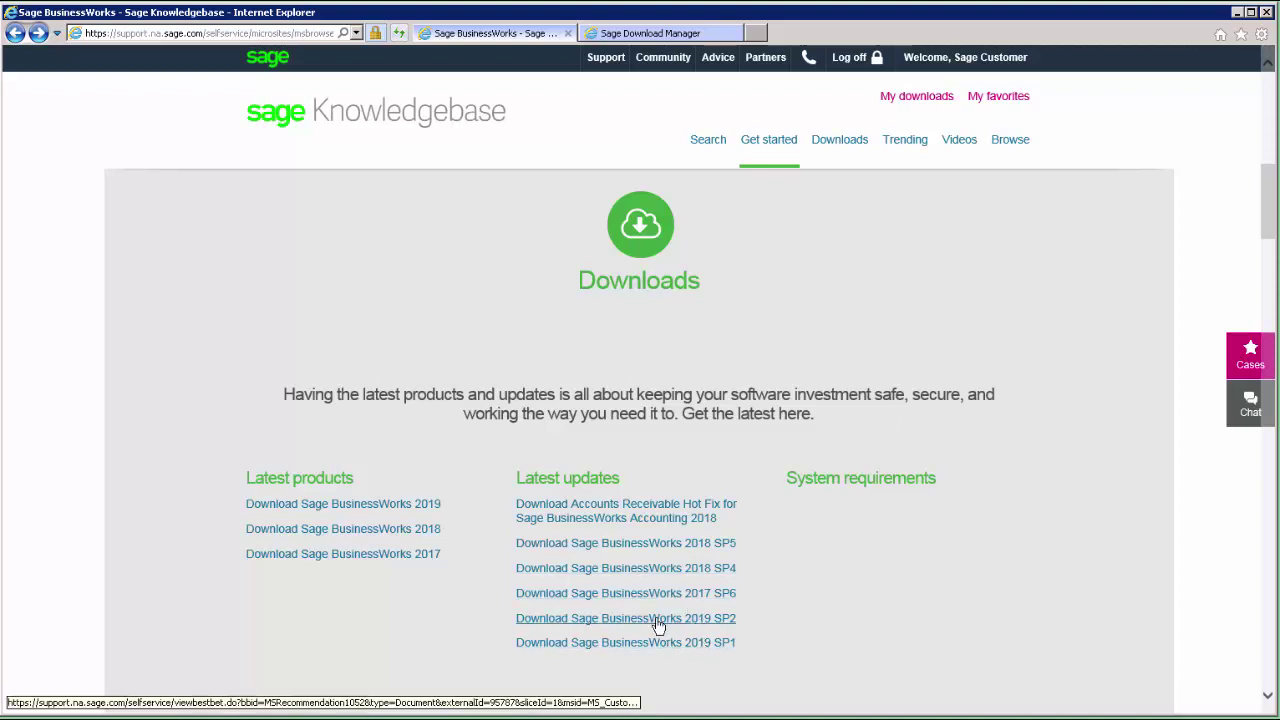
- Open the Sage BusinessWorks 2019 SP2 download page and its related Product Update SP2 Release Notes article
{"action": "left_click", "coordinate": [715, 618]}
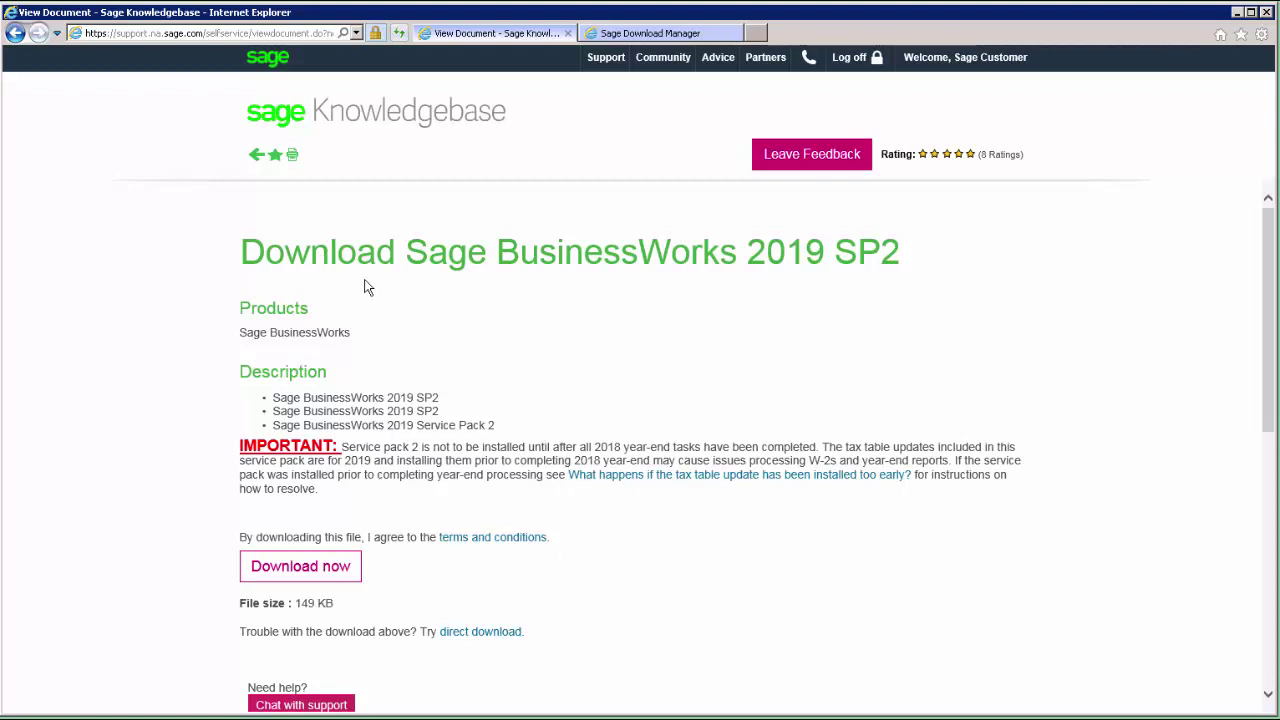
{"action": "scroll", "coordinate": [448, 690], "scroll_direction": "down", "scroll_amount": 3}
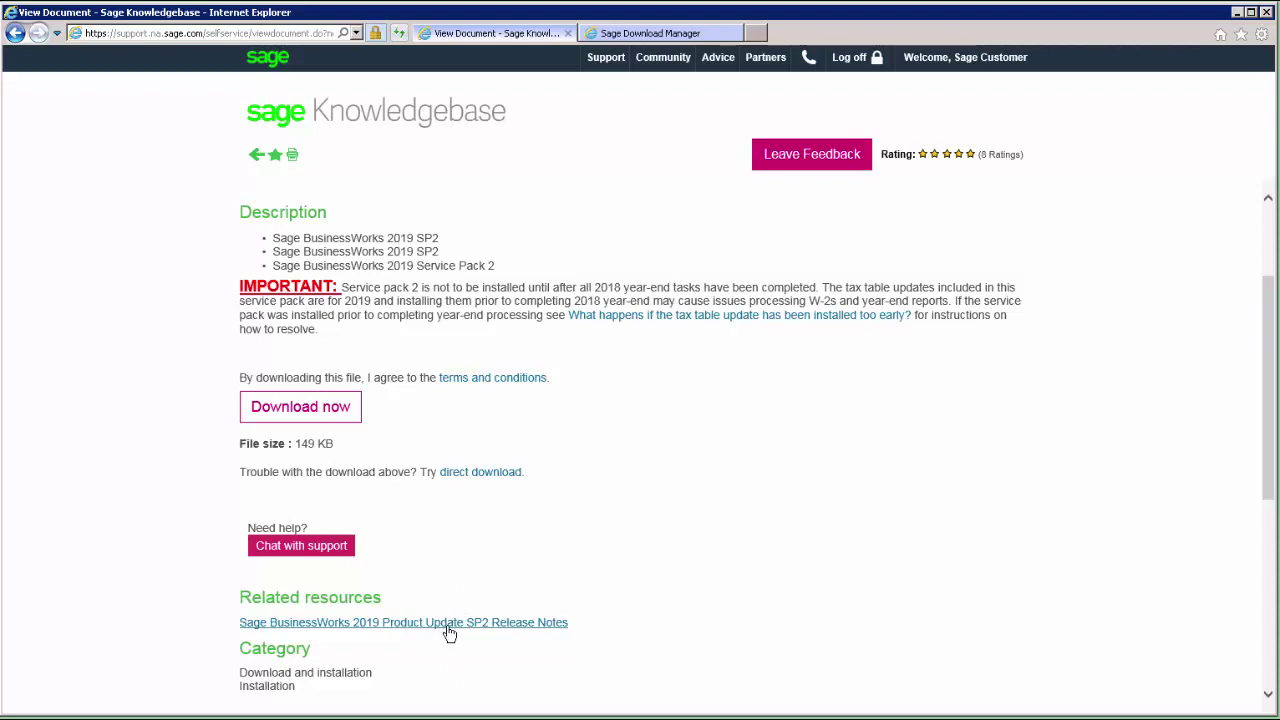
{"action": "left_click", "coordinate": [449, 630]}
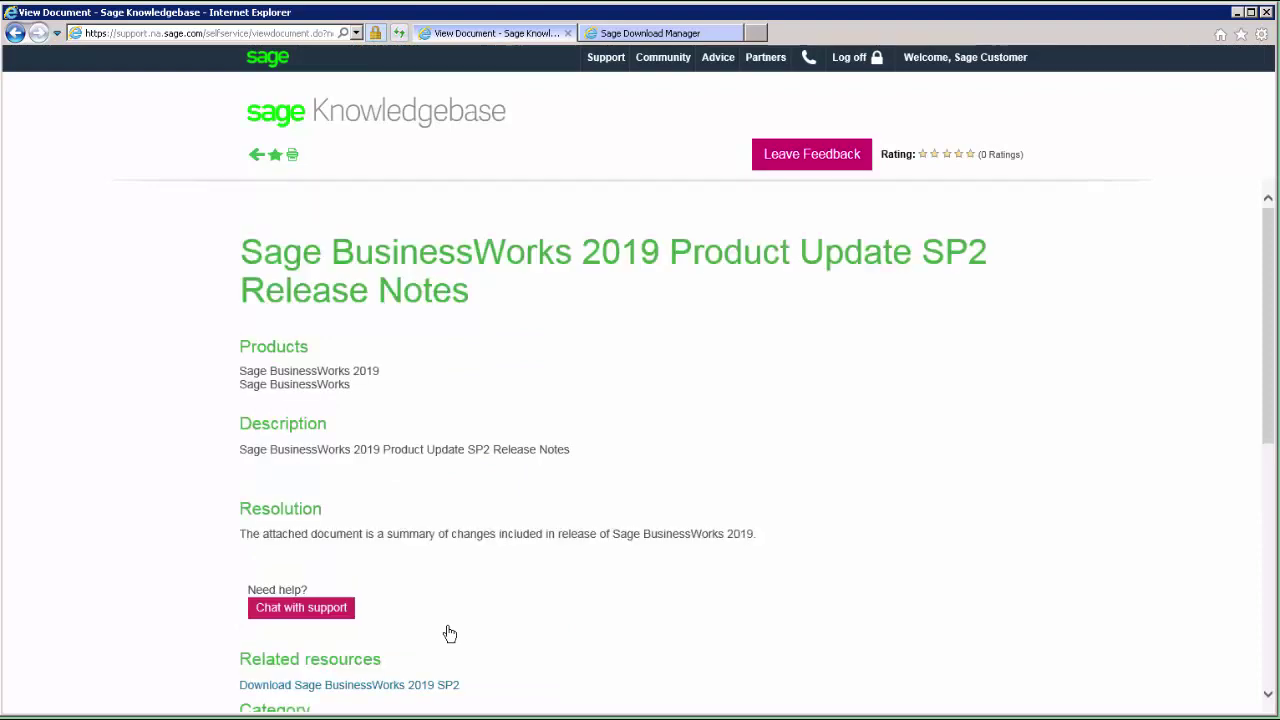
- Open the attached BW V2019 SP 2.pdf from the release notes article
{"action": "scroll", "coordinate": [449, 633], "scroll_direction": "down", "scroll_amount": 3}
{"action": "scroll", "coordinate": [448, 633], "scroll_direction": "down", "scroll_amount": 5}
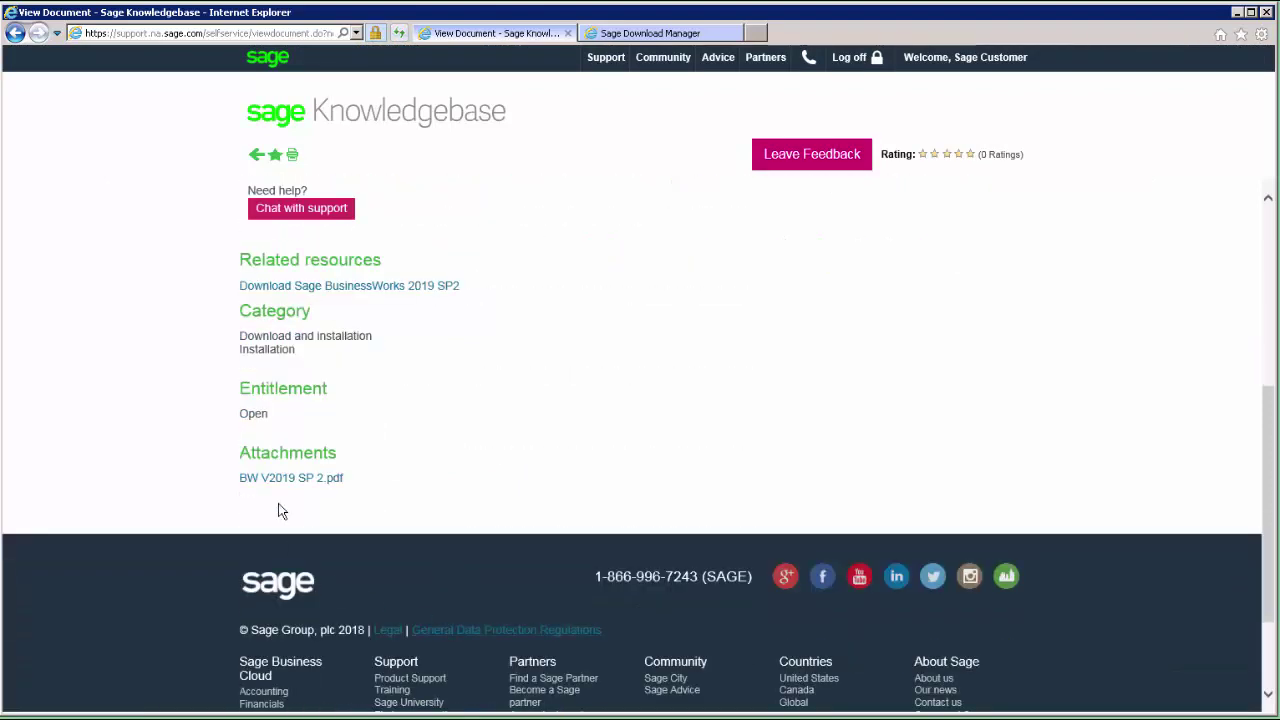
{"action": "left_click", "coordinate": [288, 479]}
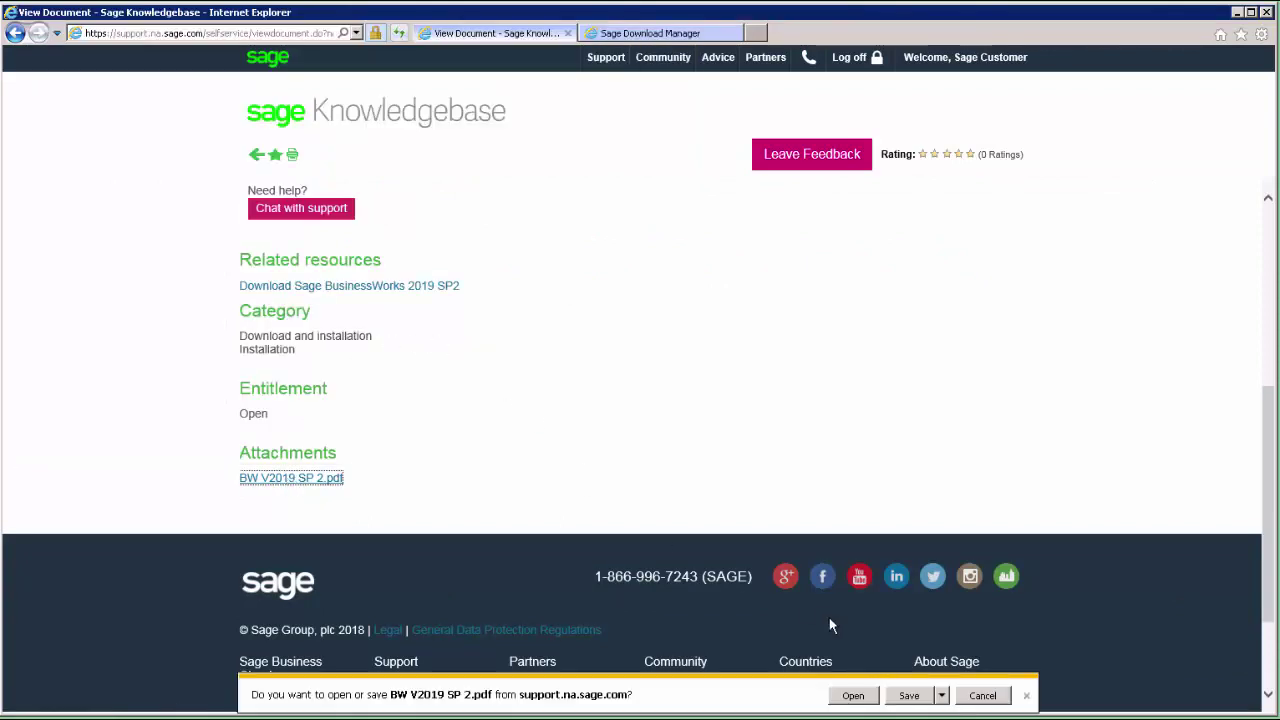
{"action": "left_click", "coordinate": [858, 692]}
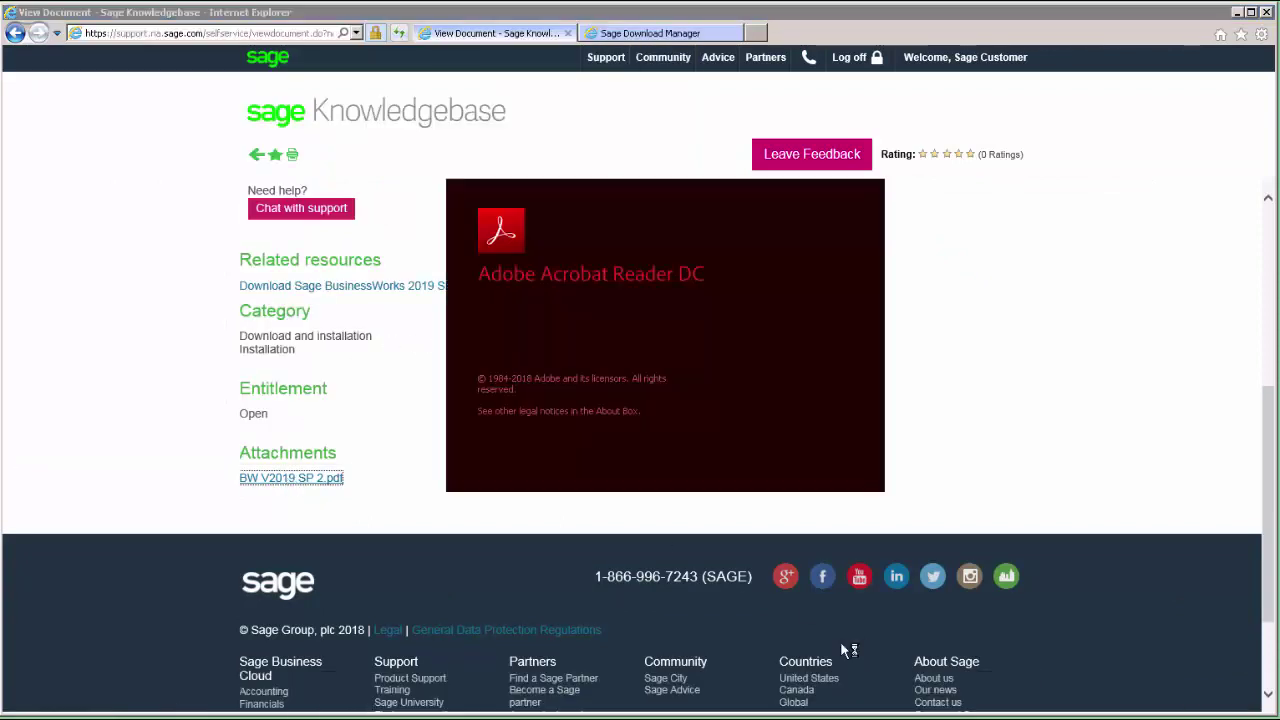